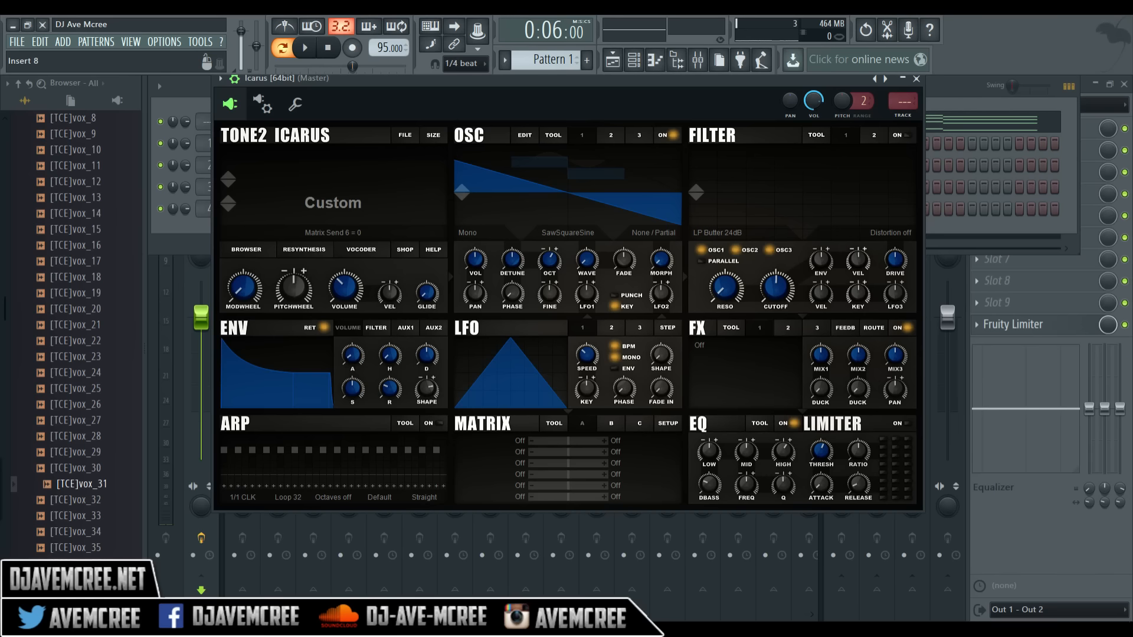
Reset the Icarus synth to its Init patch.
left_click(411, 136)
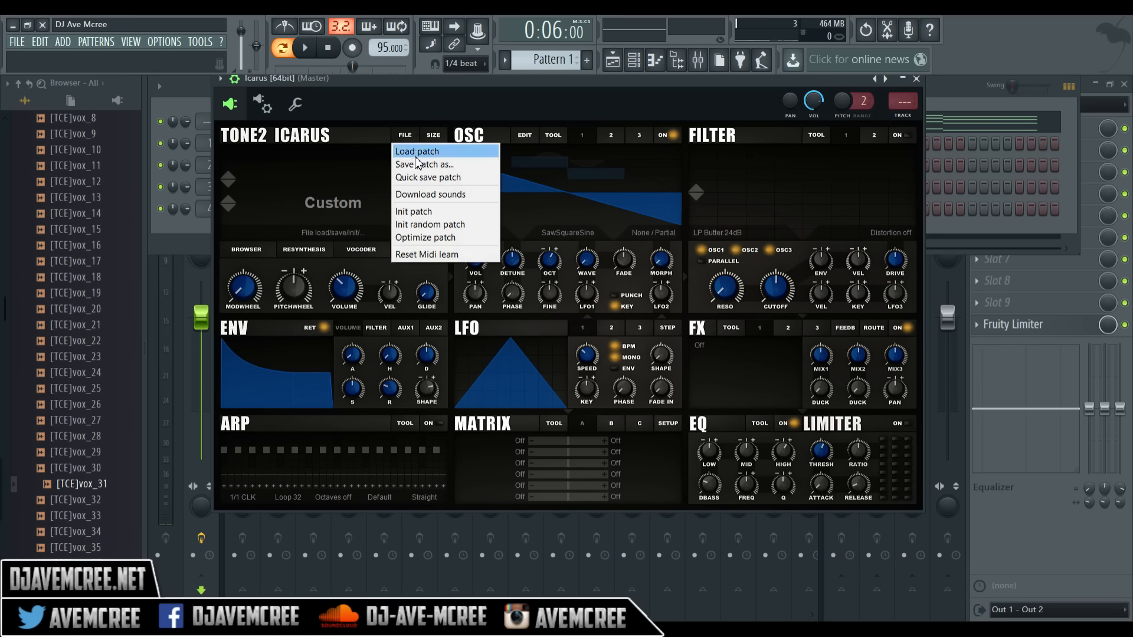
left_click(438, 159)
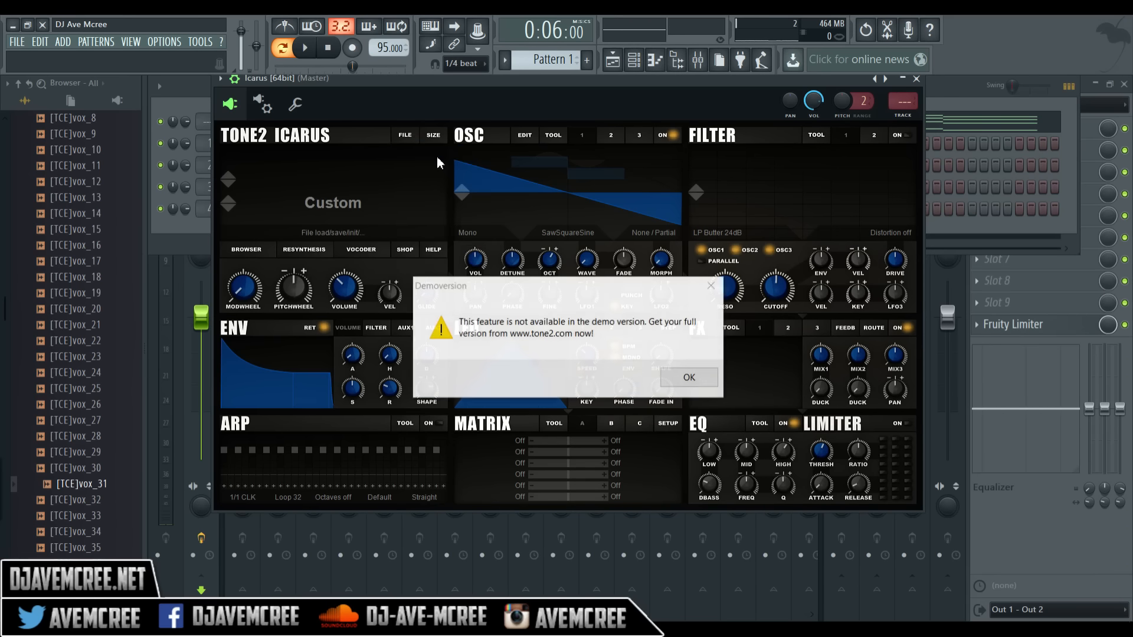
left_click(711, 290)
left_click(406, 137)
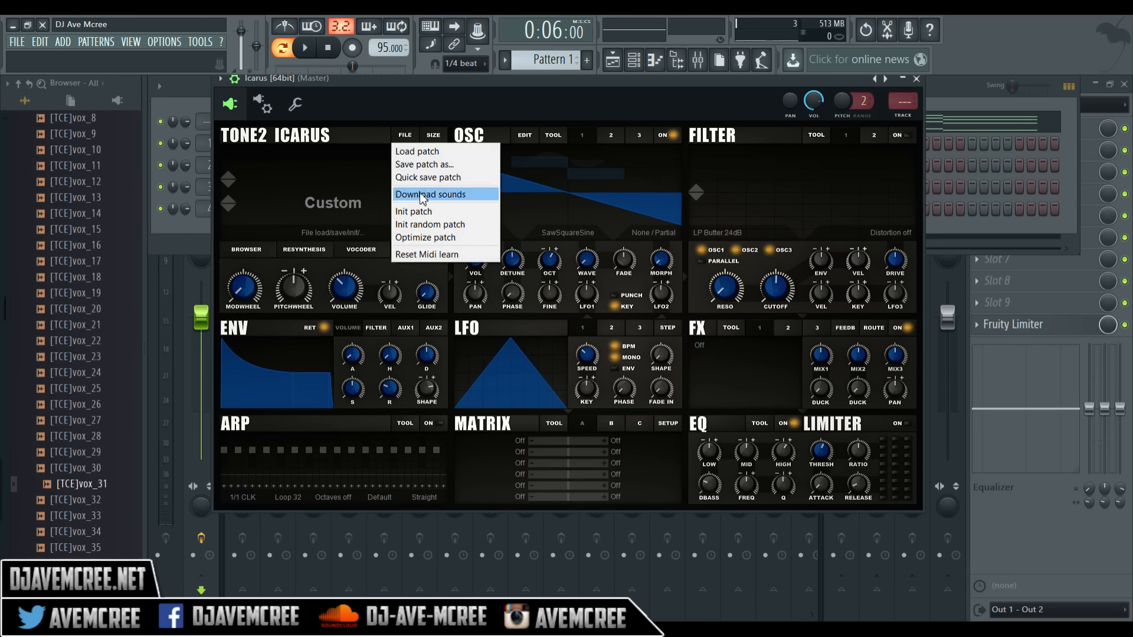
left_click(422, 212)
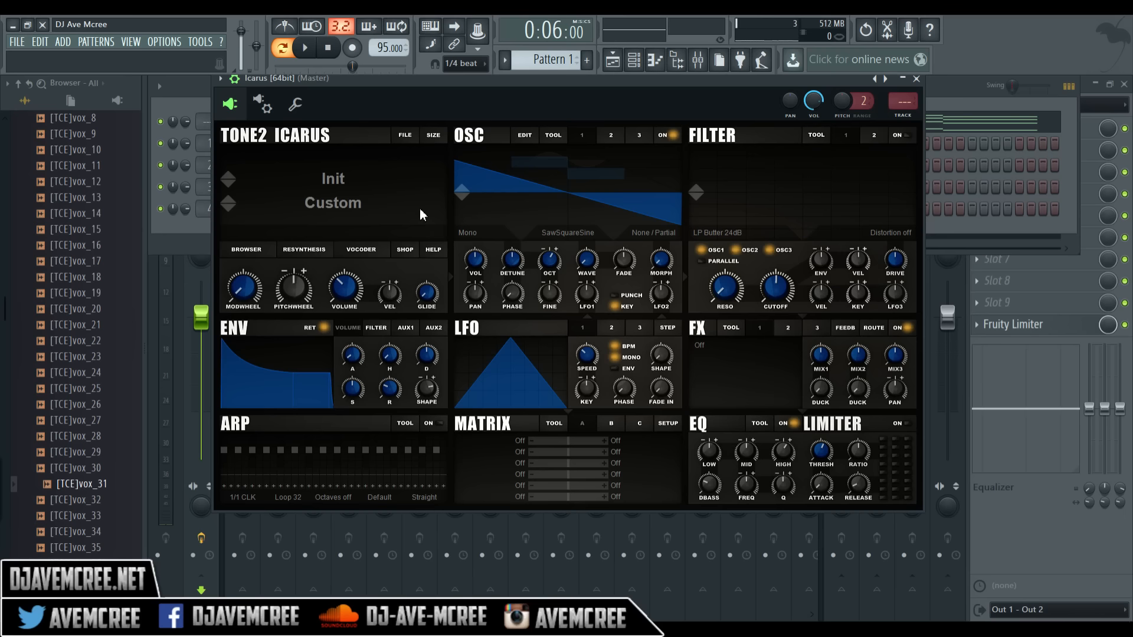
Play Pattern 1 in a loop and lower the main volume.
key("space")
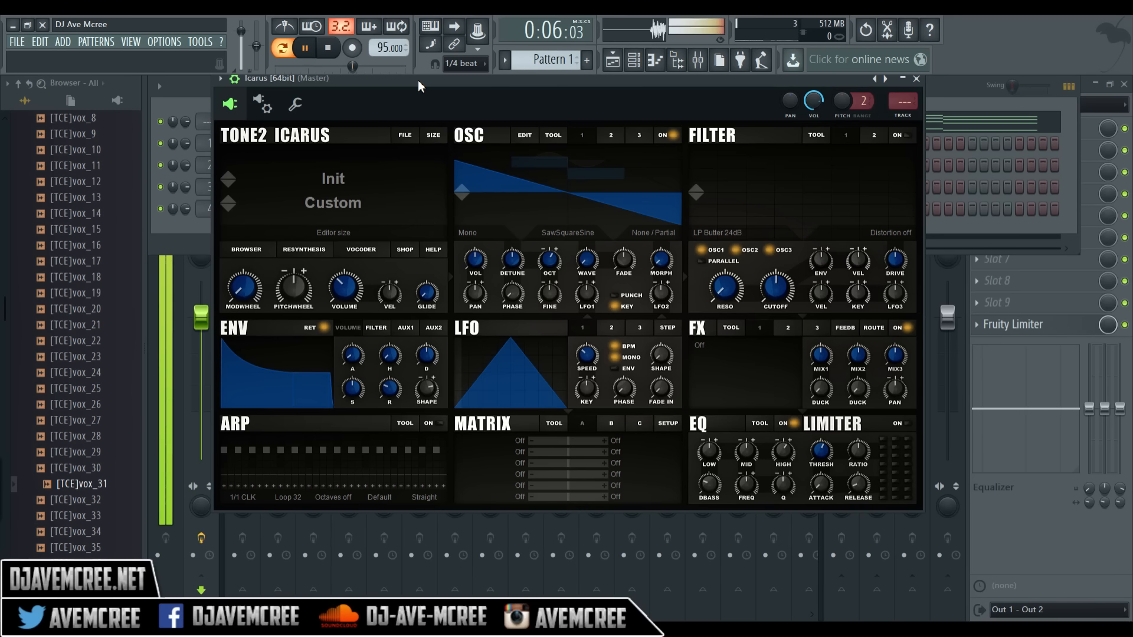
left_click(341, 53)
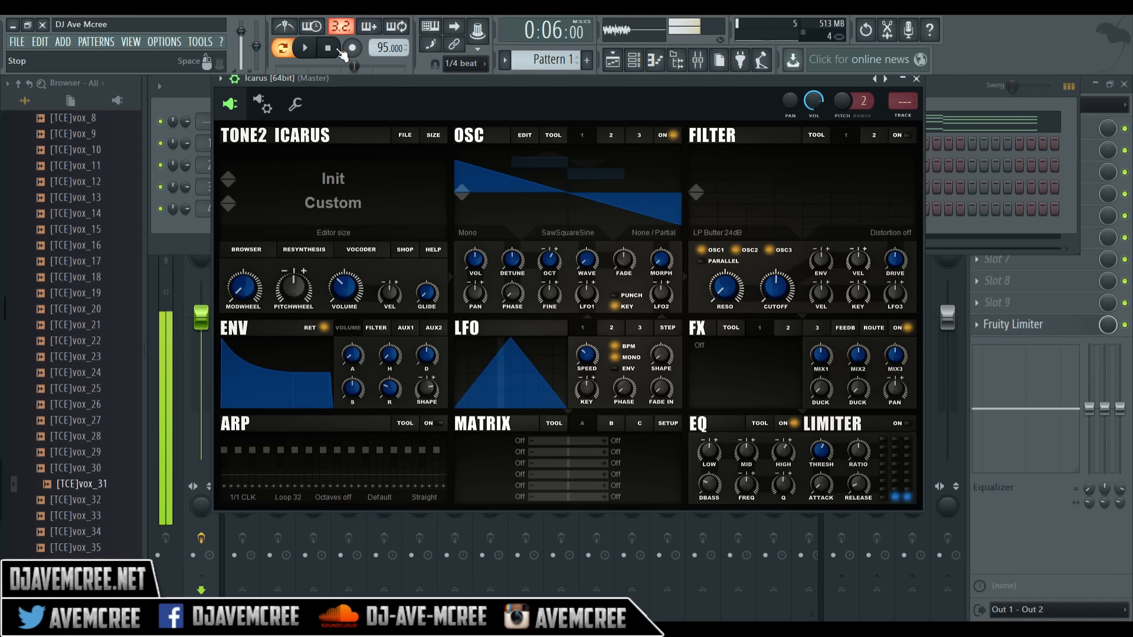
left_click(306, 49)
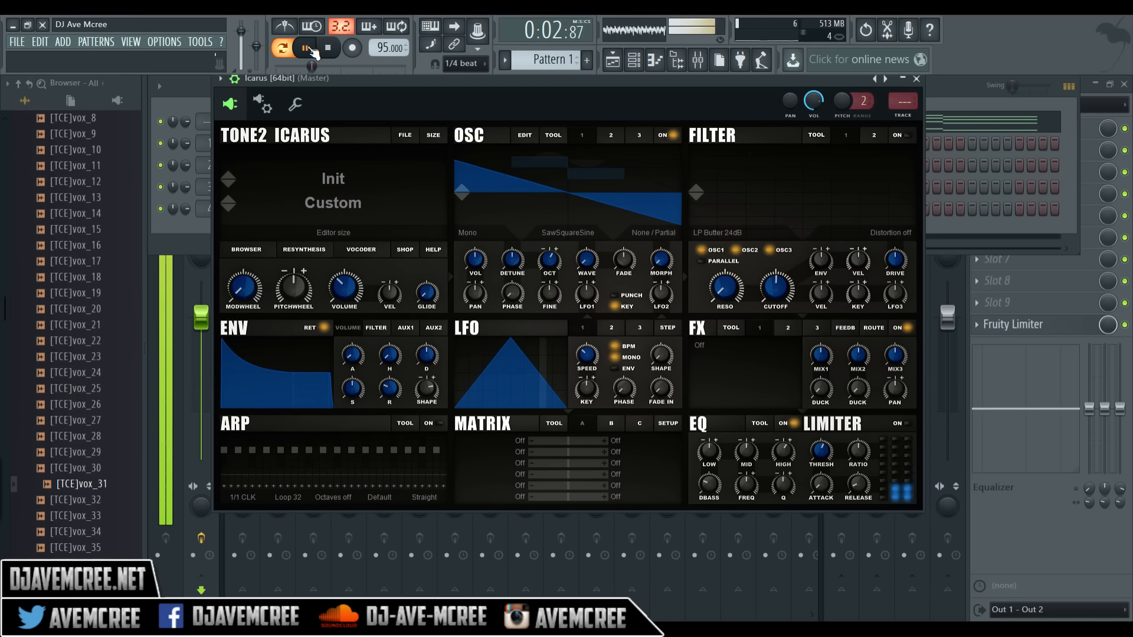
left_click_drag(241, 32, 240, 42)
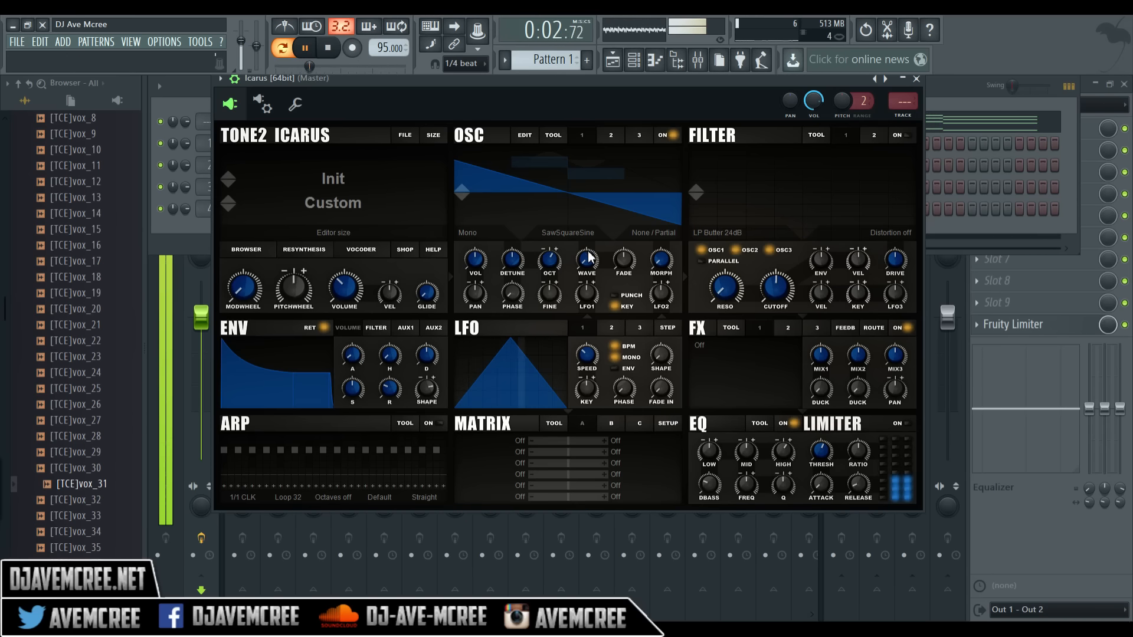
Set oscillator 1's wave to the square shape at 2.0000 and its octave to 1.
left_click_drag(589, 256, 562, 101)
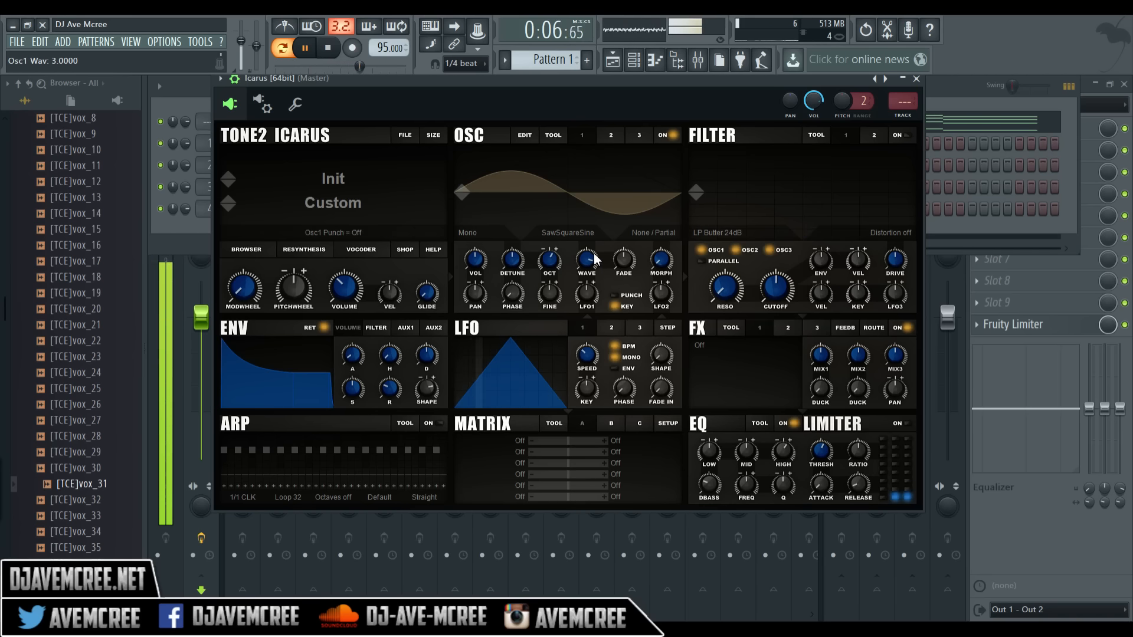
left_click_drag(592, 260, 576, 293)
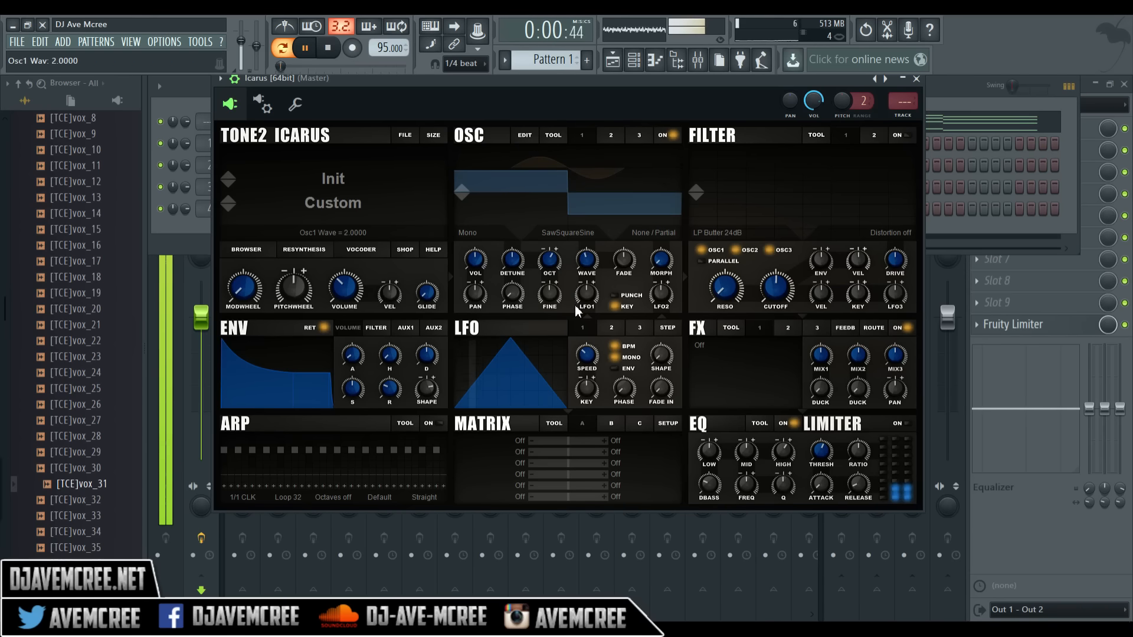
mouse_move(551, 268)
left_mouse_down()
mouse_move(538, 200)
mouse_move(547, 259)
left_mouse_up()
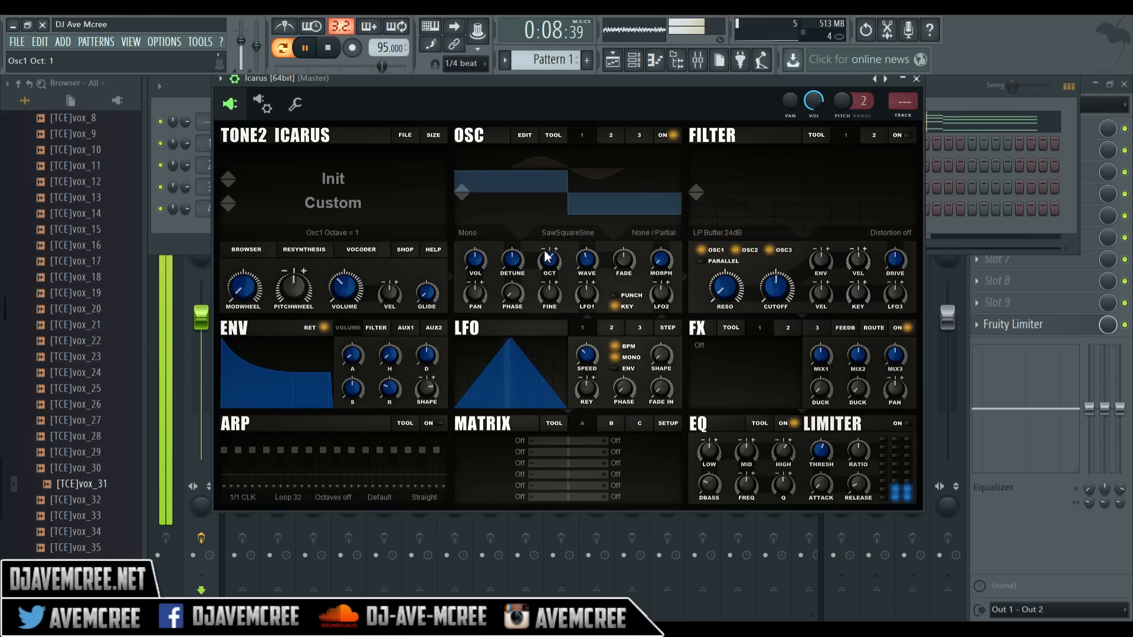
Set oscillator 1's phase to Free and its unison mode to HyperSaw 5.
mouse_move(518, 293)
left_mouse_down()
mouse_move(497, 207)
mouse_move(497, 123)
mouse_move(515, 313)
left_mouse_up()
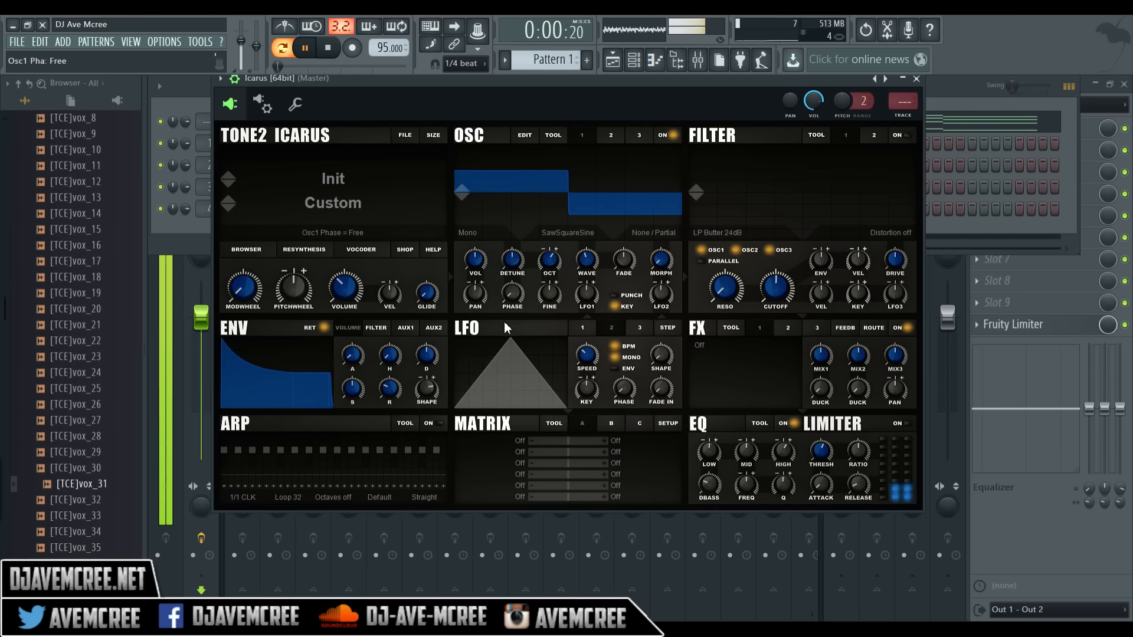
mouse_move(508, 292)
left_mouse_down()
mouse_move(491, 173)
mouse_move(505, 307)
left_mouse_up()
left_click(482, 232)
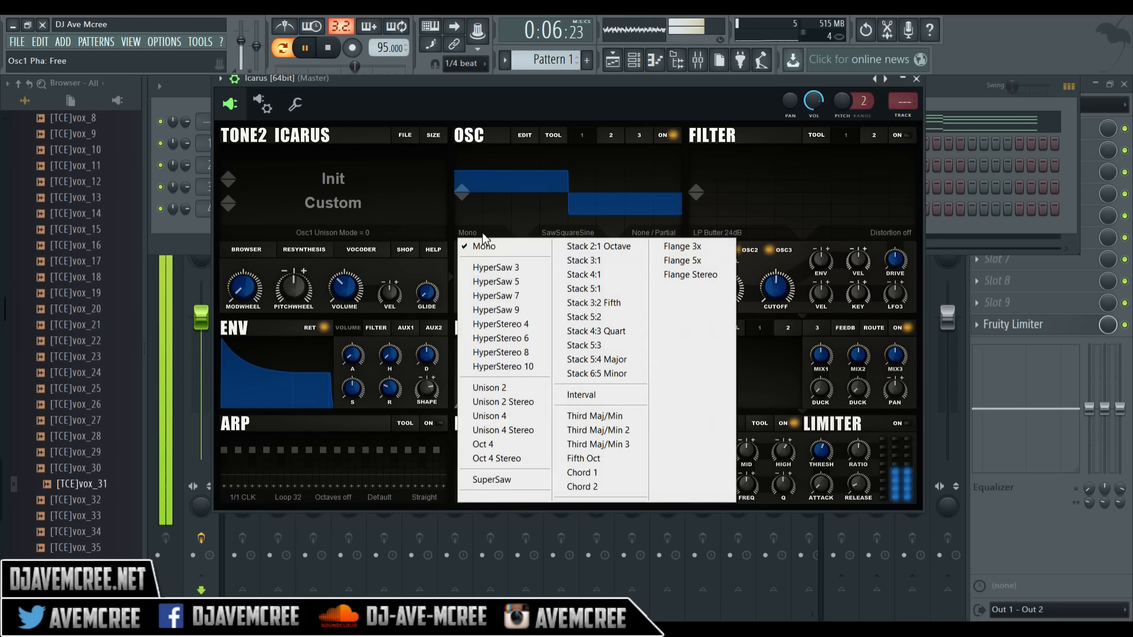
left_click(497, 267)
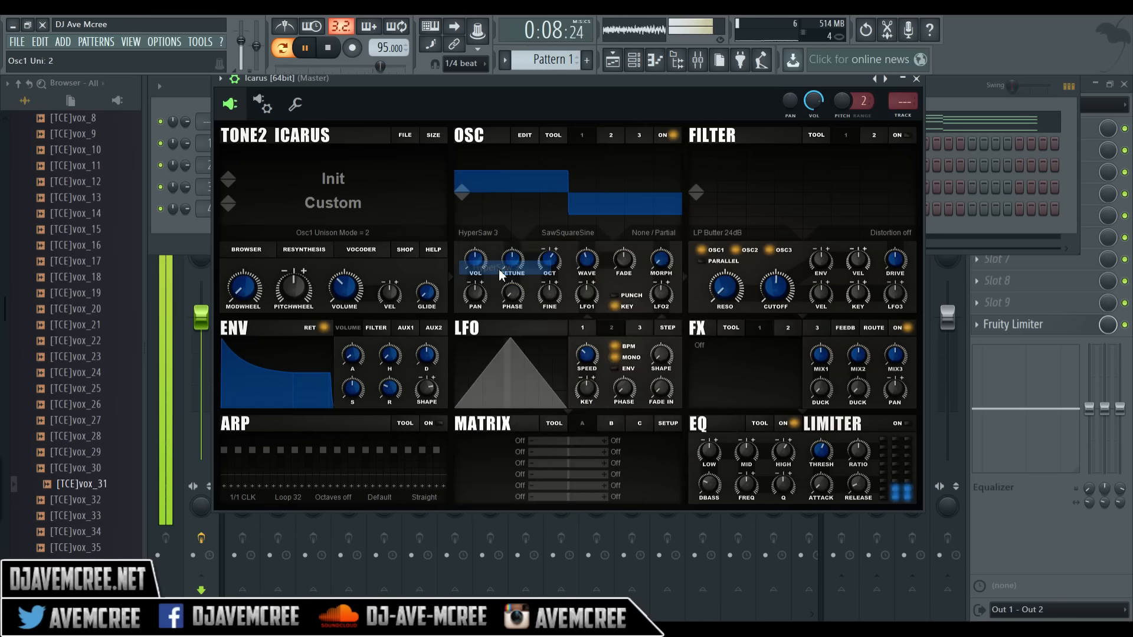
left_click(492, 234)
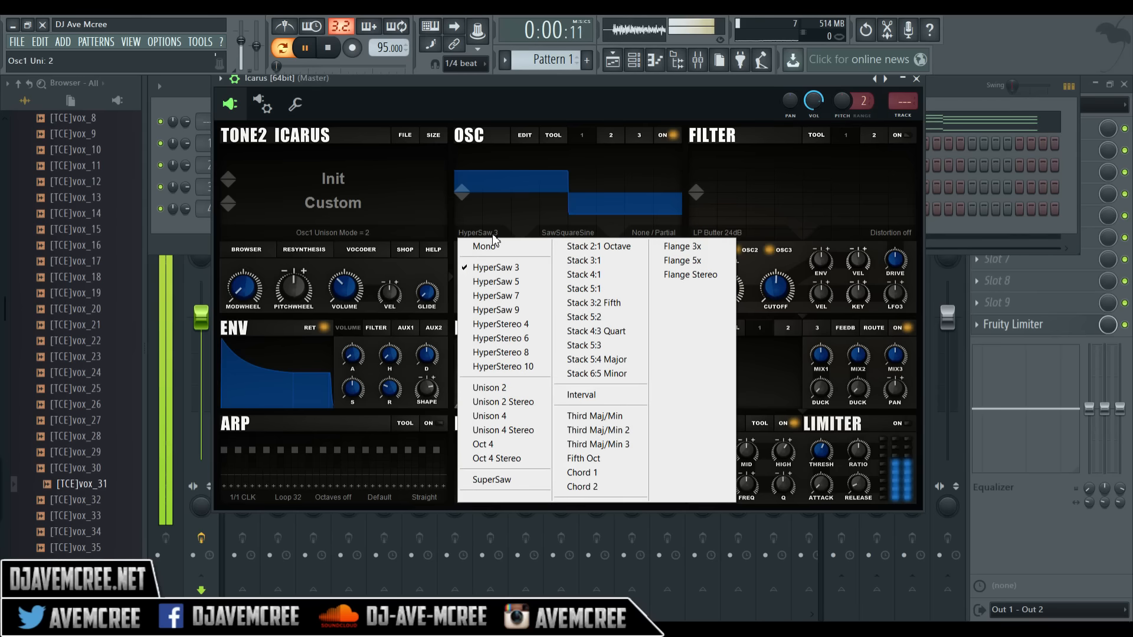
left_click(499, 282)
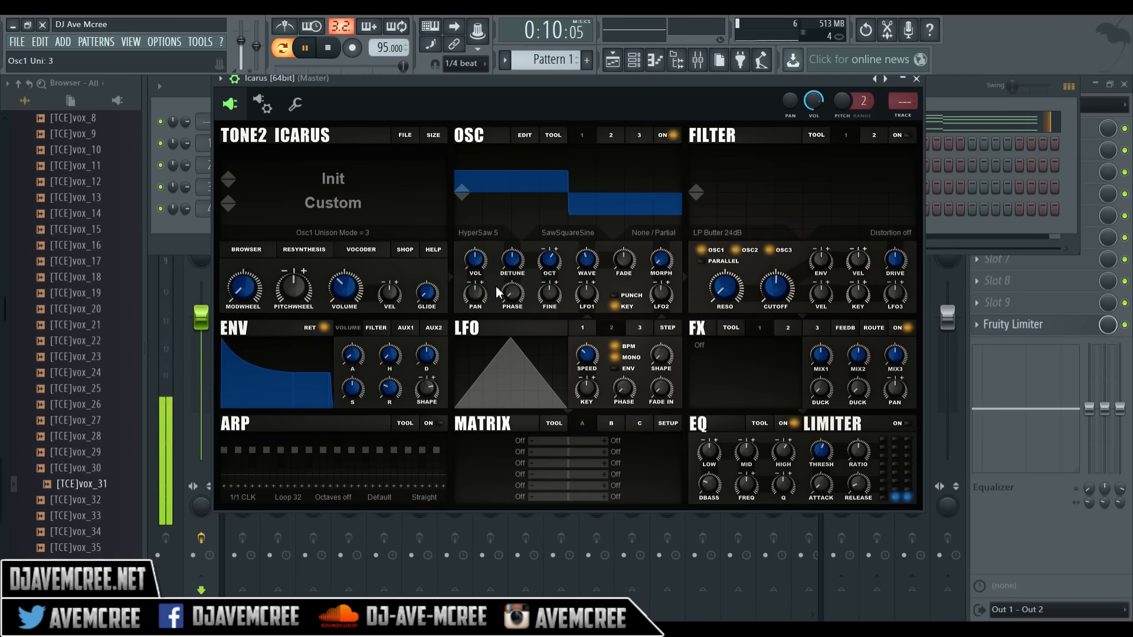
Try high and low detune amounts on oscillator 1 and settle on a detune of about 38.
left_click_drag(511, 281, 509, 252)
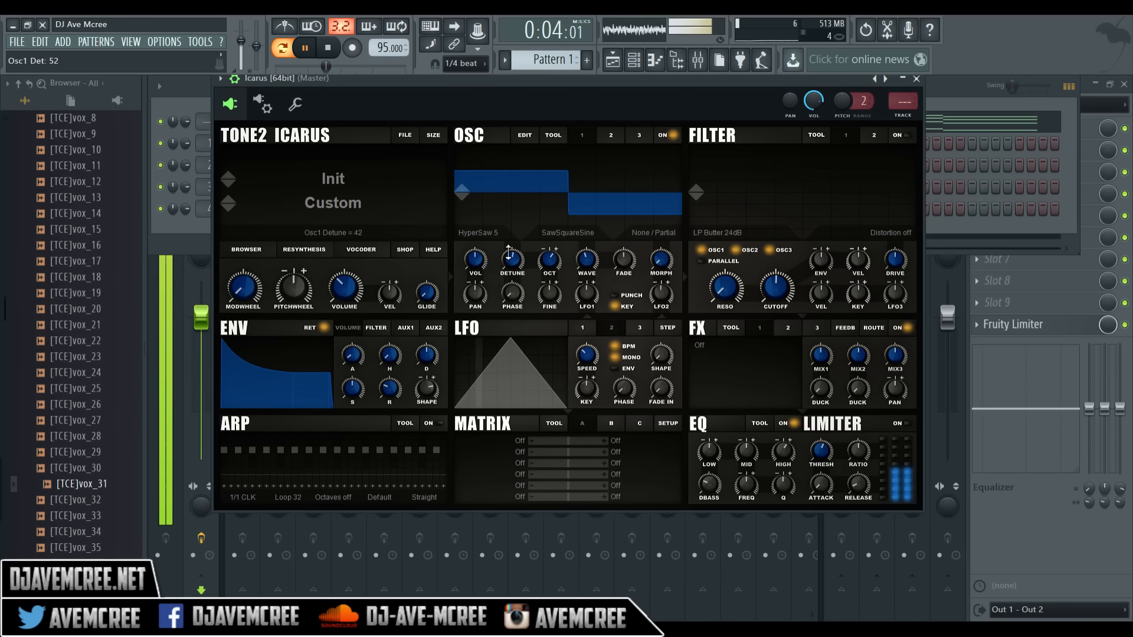
left_click_drag(508, 190, 522, 331)
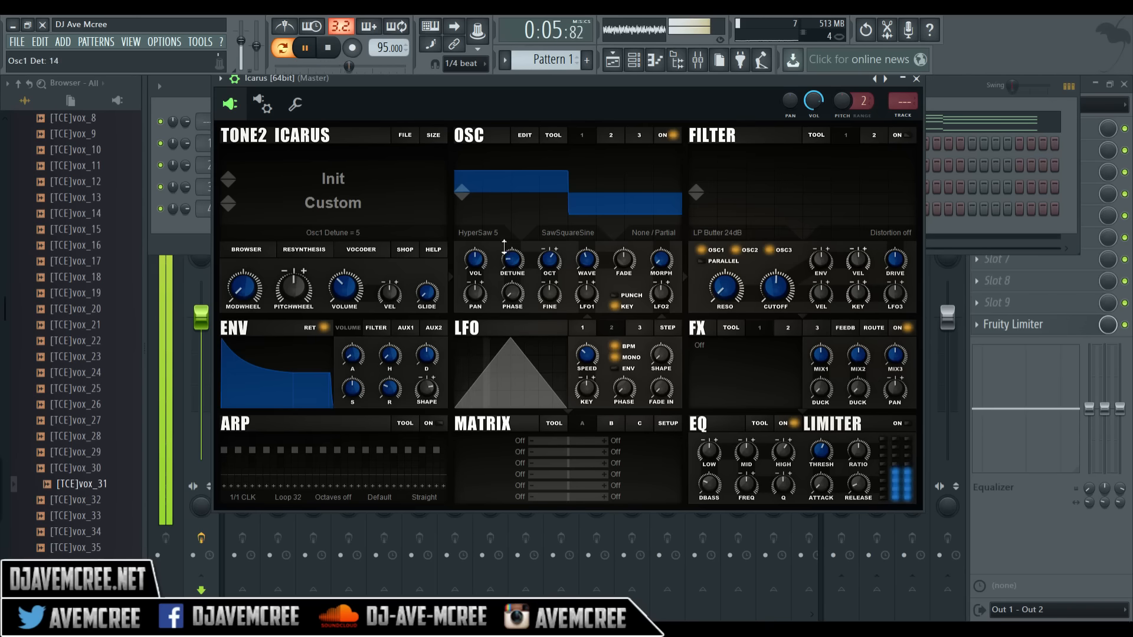
left_click_drag(502, 164, 501, 165)
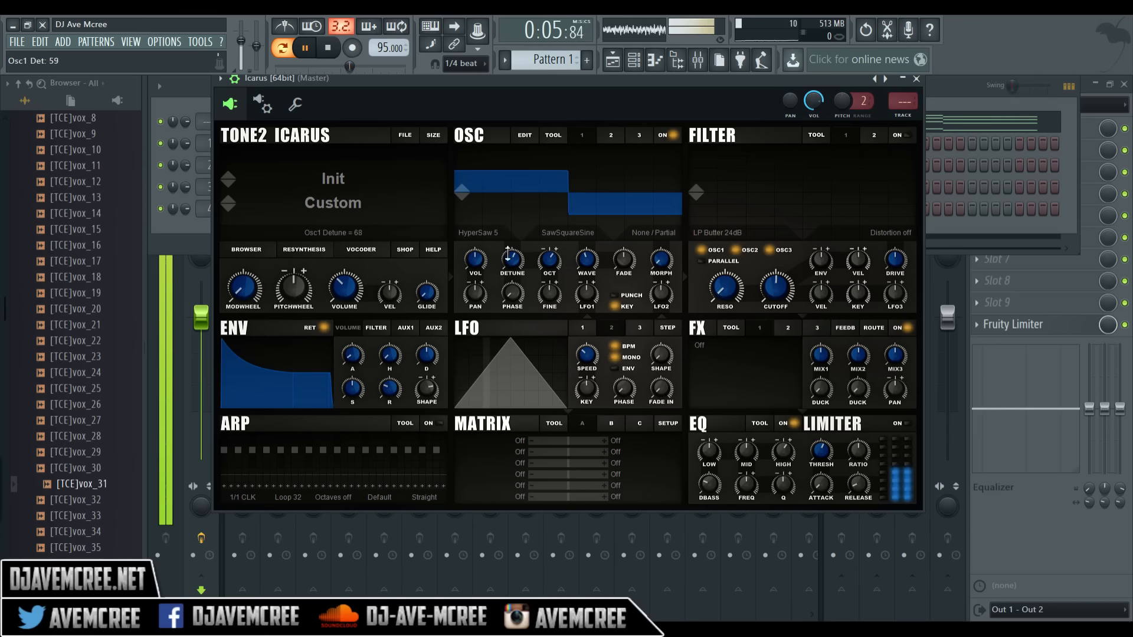
left_click_drag(513, 276, 515, 292)
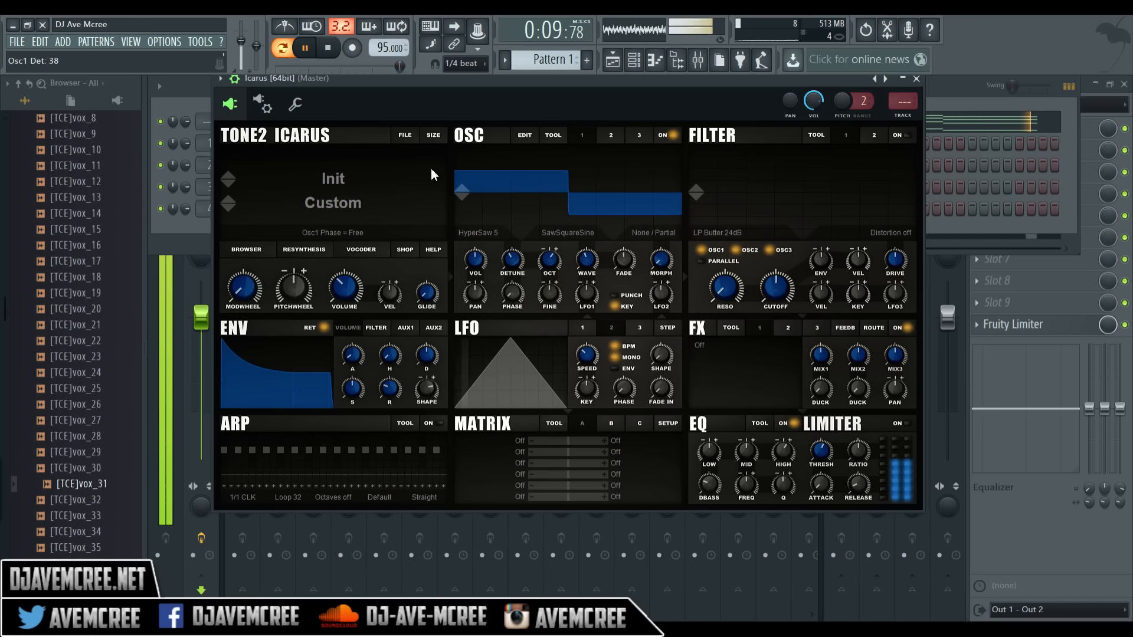
Adjust the main volume, and enable filter 1 with its cutoff at about 904 Hz.
left_click_drag(241, 44, 241, 44)
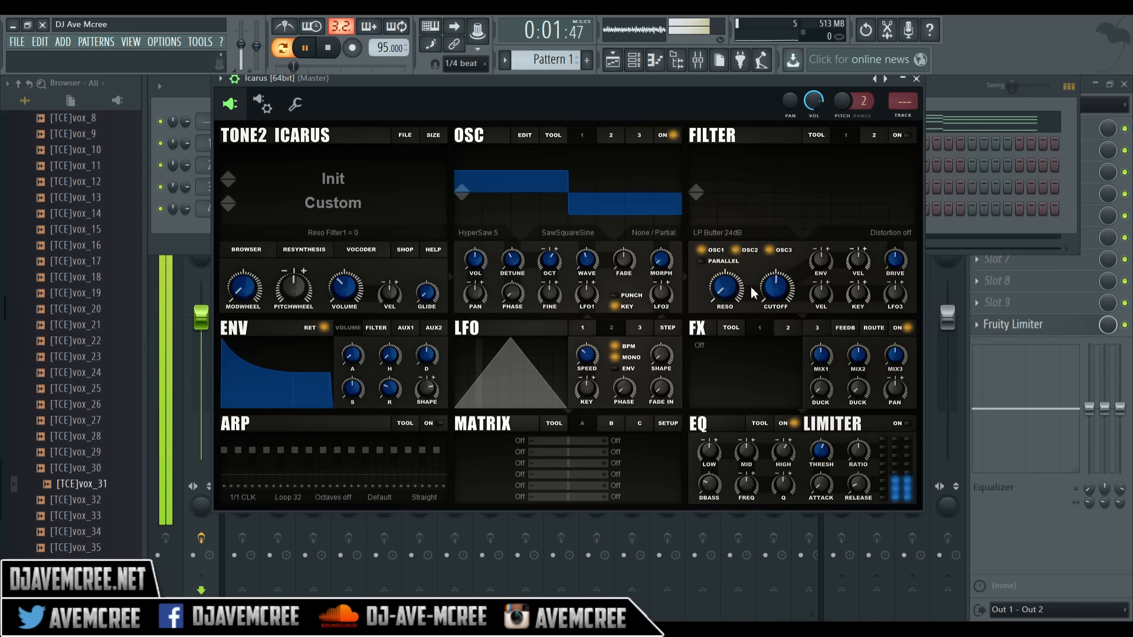
mouse_move(776, 290)
left_mouse_down()
mouse_move(755, 200)
mouse_move(765, 286)
mouse_move(805, 377)
mouse_move(784, 321)
mouse_move(780, 249)
mouse_move(789, 354)
mouse_move(773, 253)
mouse_move(761, 259)
mouse_move(765, 273)
mouse_move(764, 227)
mouse_move(765, 278)
mouse_move(759, 172)
mouse_move(786, 298)
left_mouse_up()
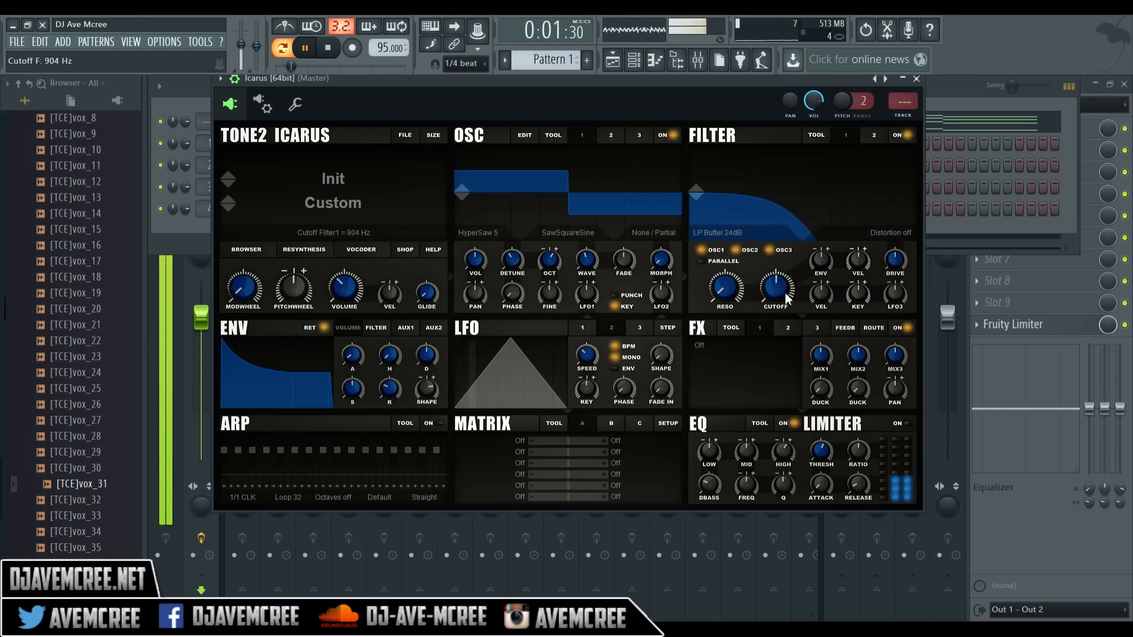
Route Lfo3+ to Cutoff 1 in the first matrix slot with a send amount of 100.
left_click(520, 443)
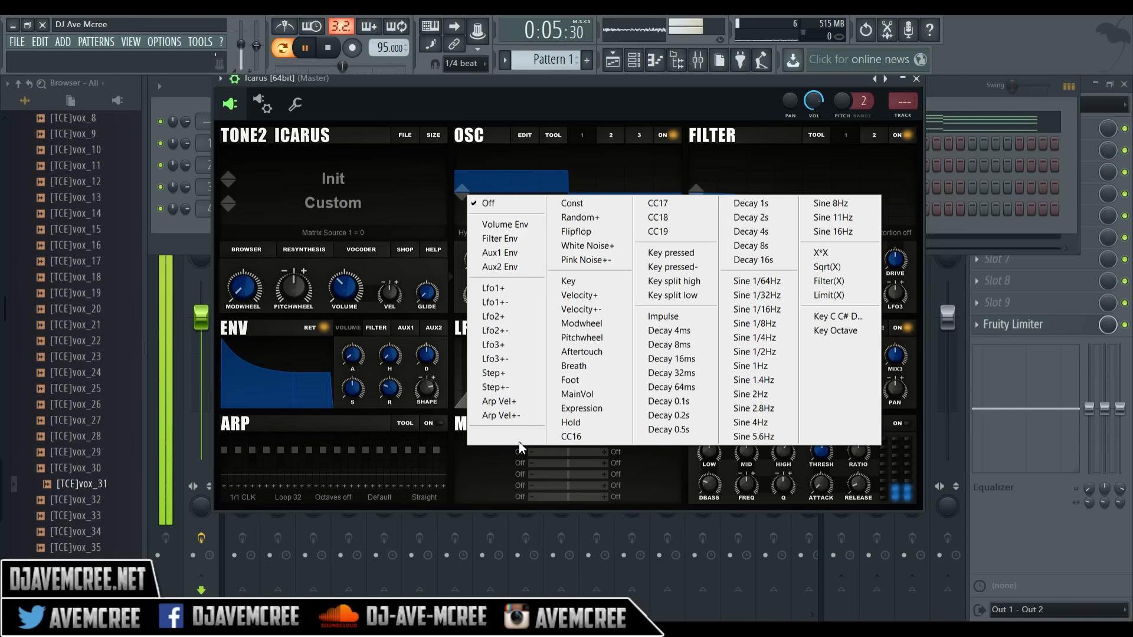
left_click(487, 292)
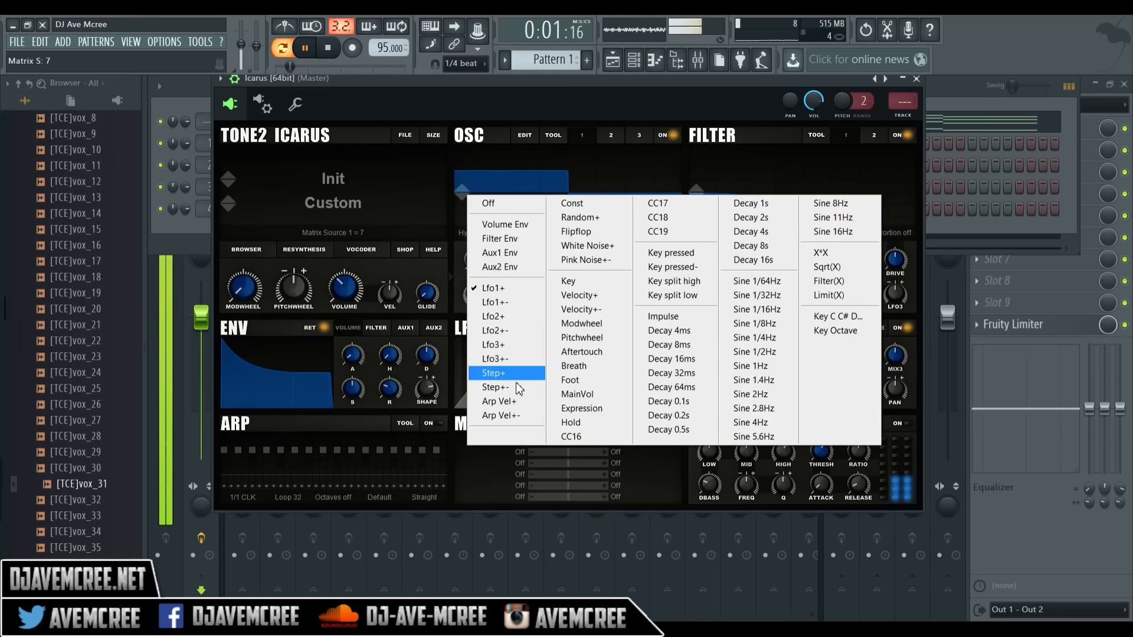
left_click(511, 347)
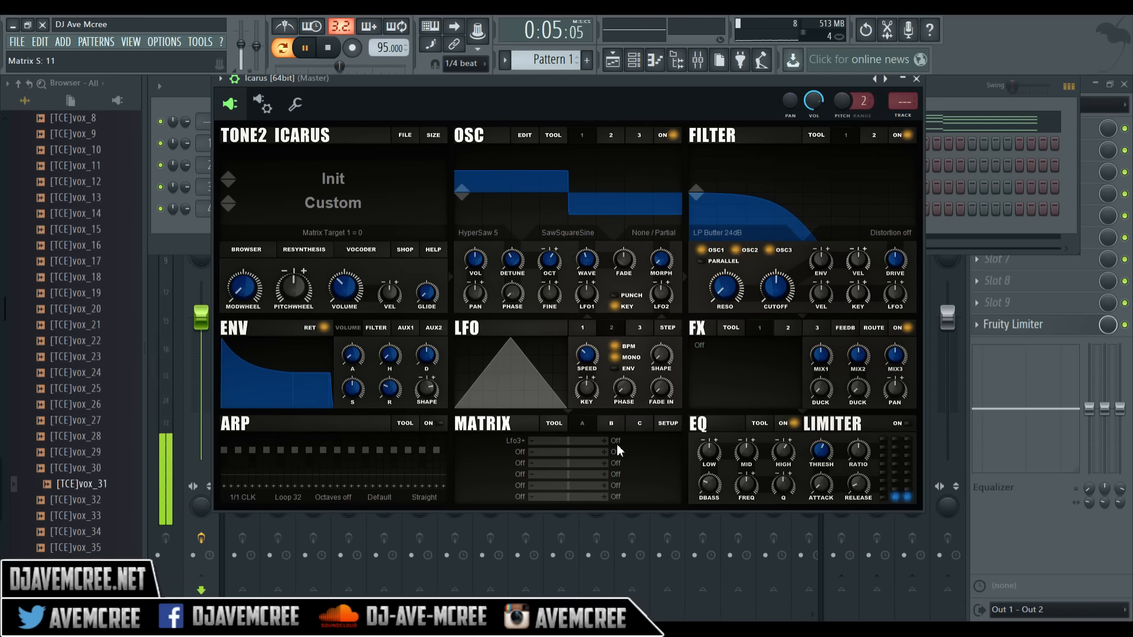
left_click(639, 328)
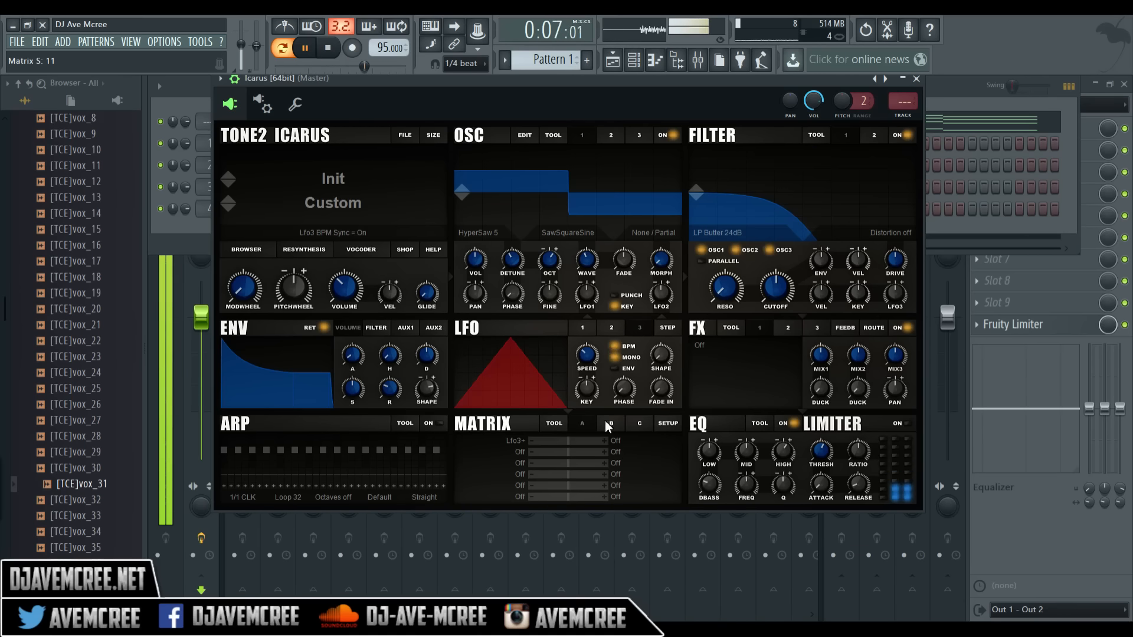
left_click(619, 442)
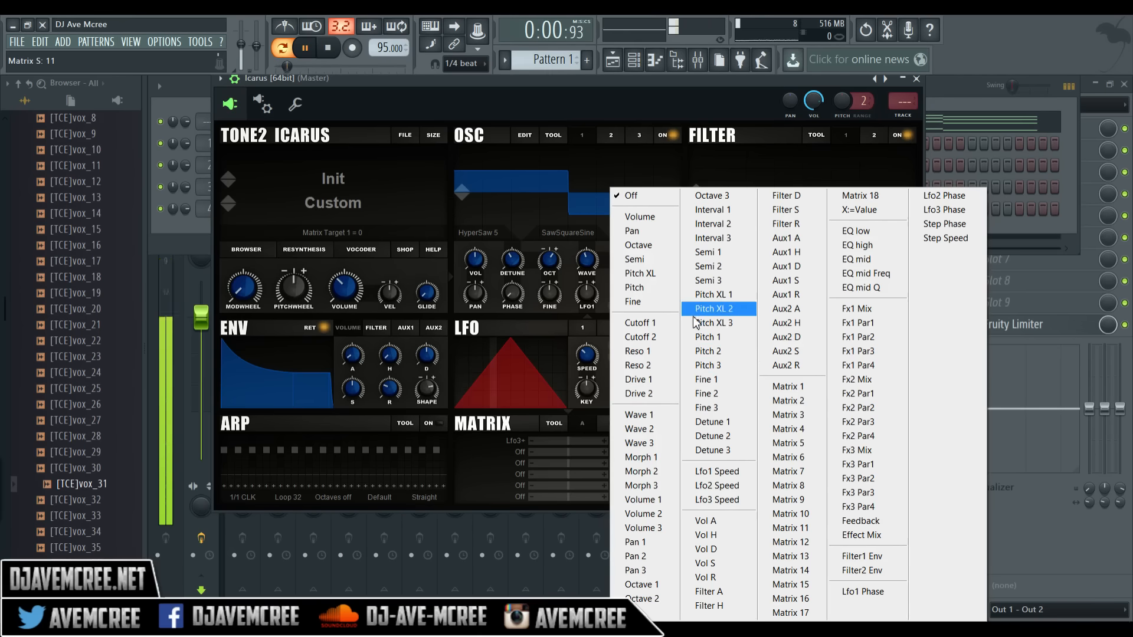
left_click(659, 328)
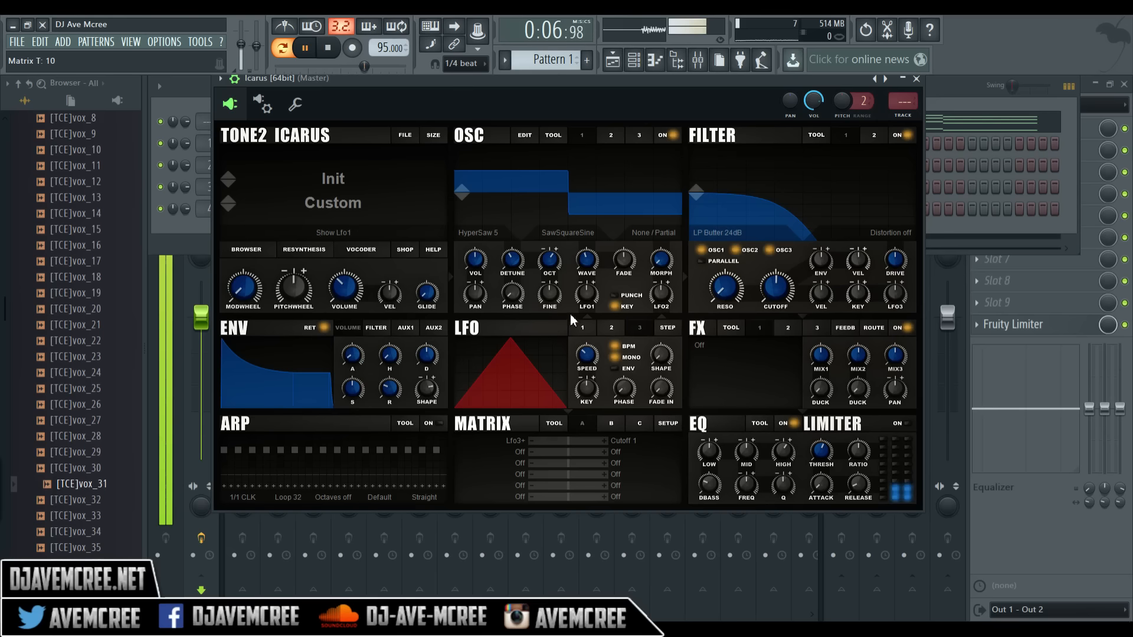
left_click_drag(571, 441, 650, 444)
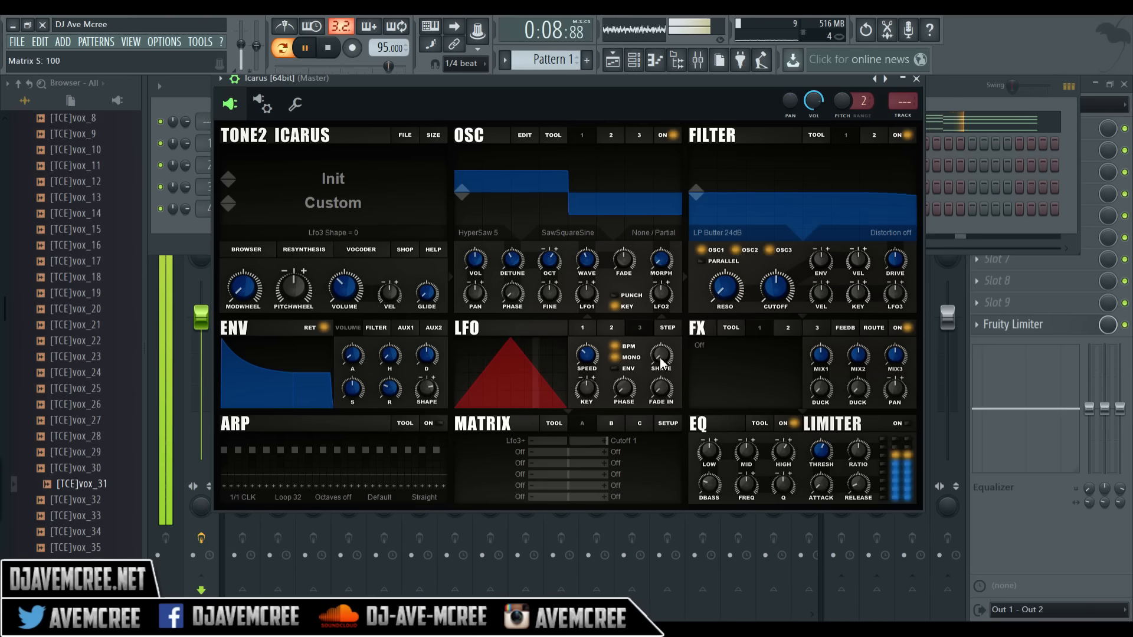
Set LFO 3's speed to 2/1 CLK and filter 1's cutoff to about 66 Hz.
left_click_drag(581, 300, 580, 279)
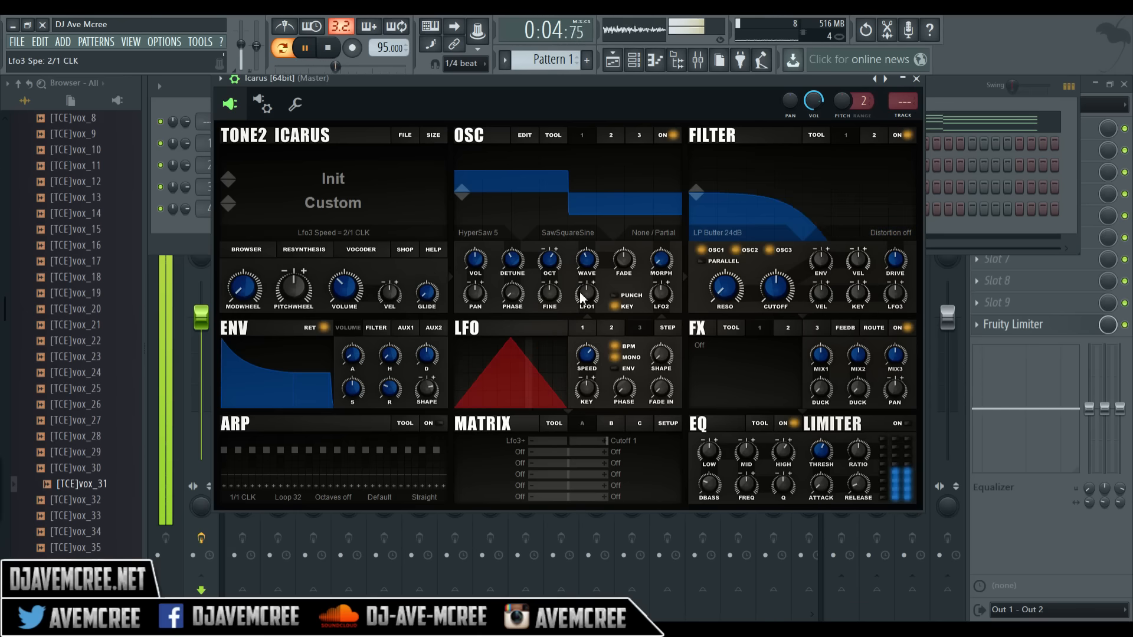
left_click_drag(783, 295, 782, 346)
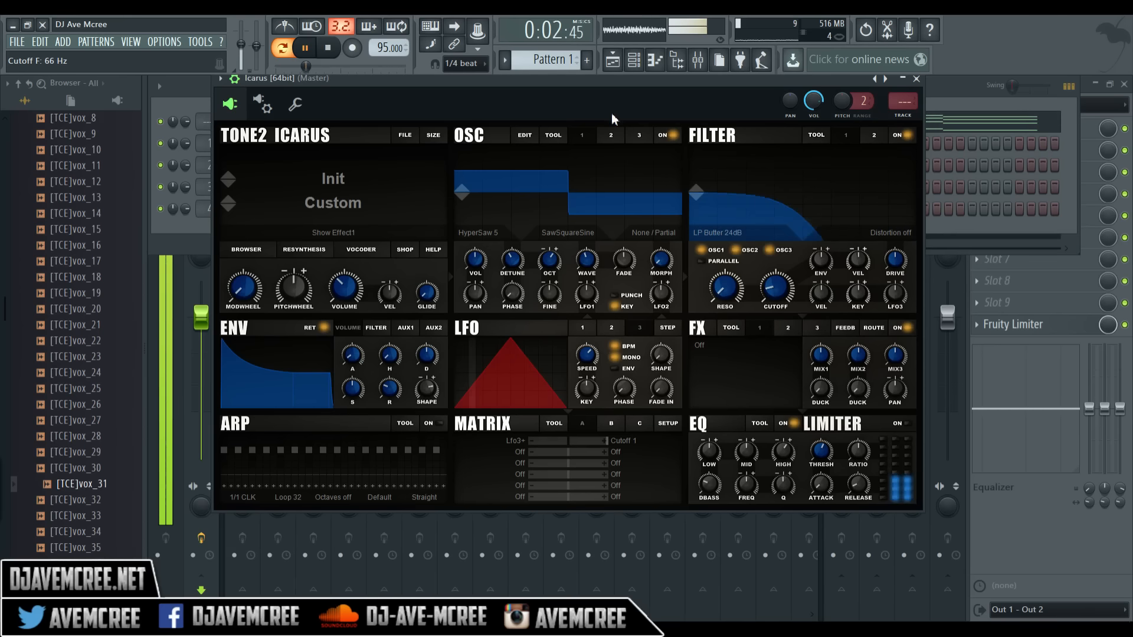
Switch on oscillator 2 alongside oscillator 1, and return the oscillator section to oscillator 1.
left_click(612, 136)
left_click(634, 137)
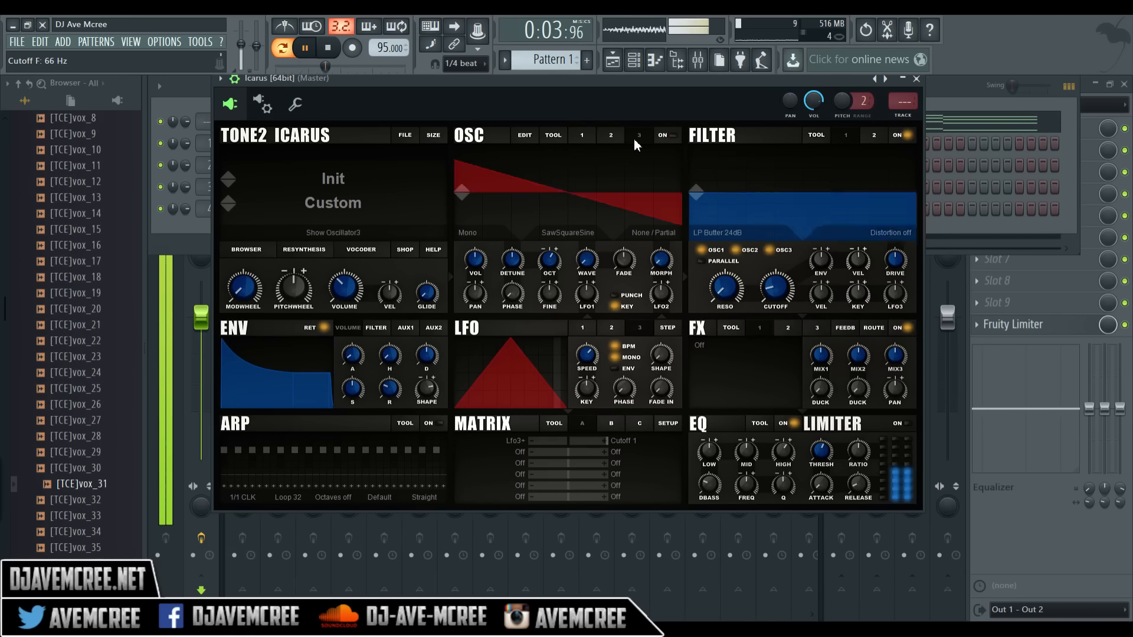
left_click(584, 136)
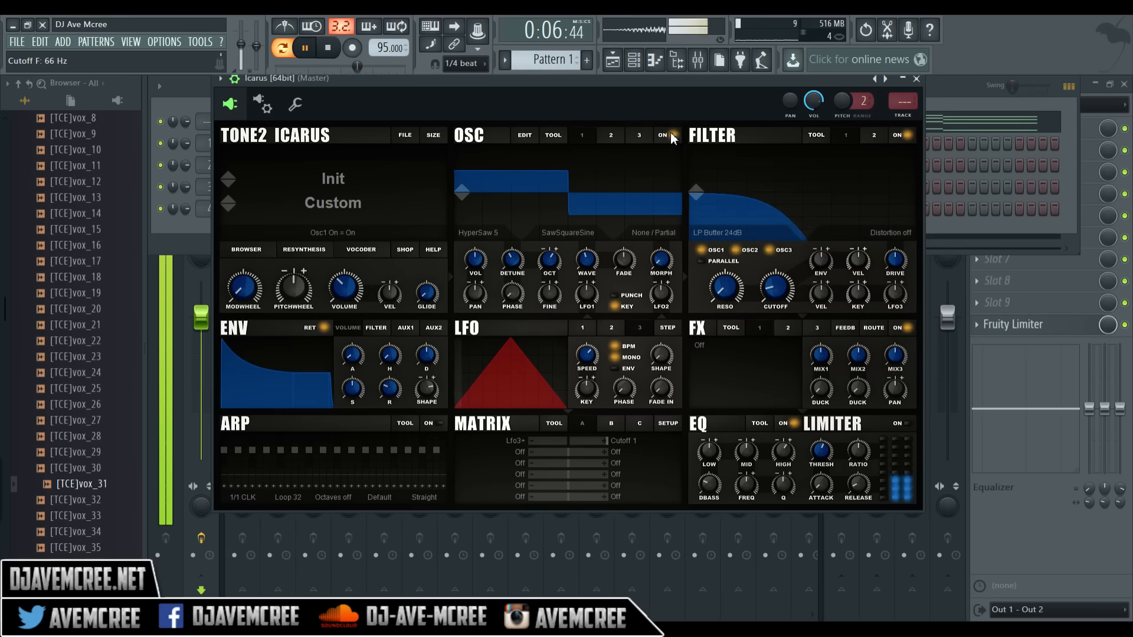
left_click(615, 137)
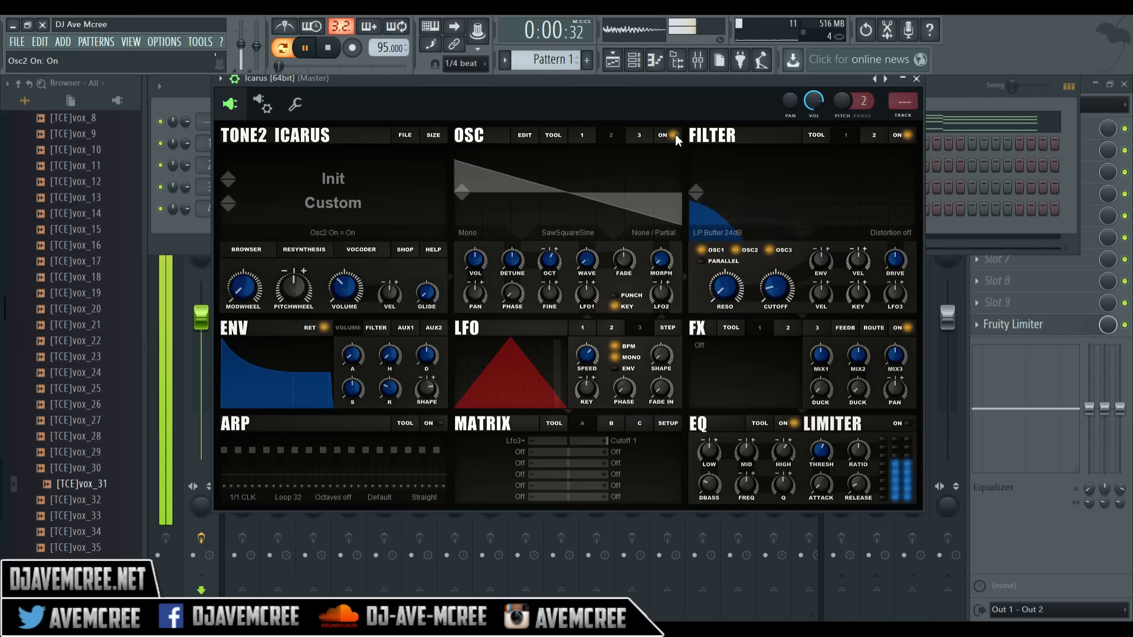
left_click(586, 136)
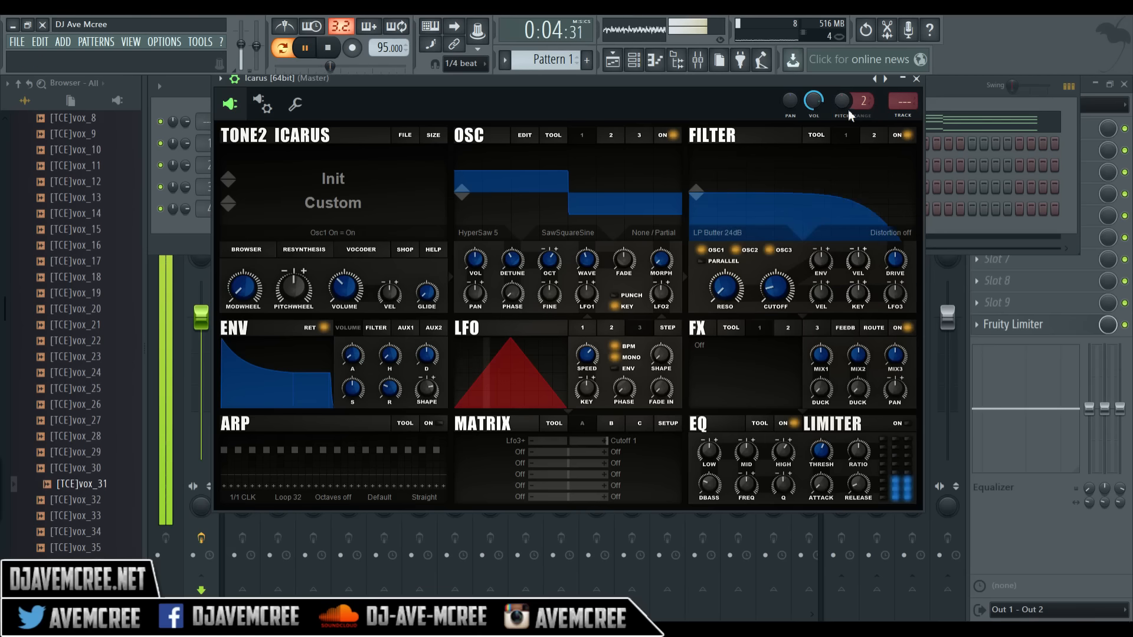
Toggle filter 1's parallel routing on and back off, and check oscillator 1's routing into the filter.
left_click(862, 135)
left_click(854, 136)
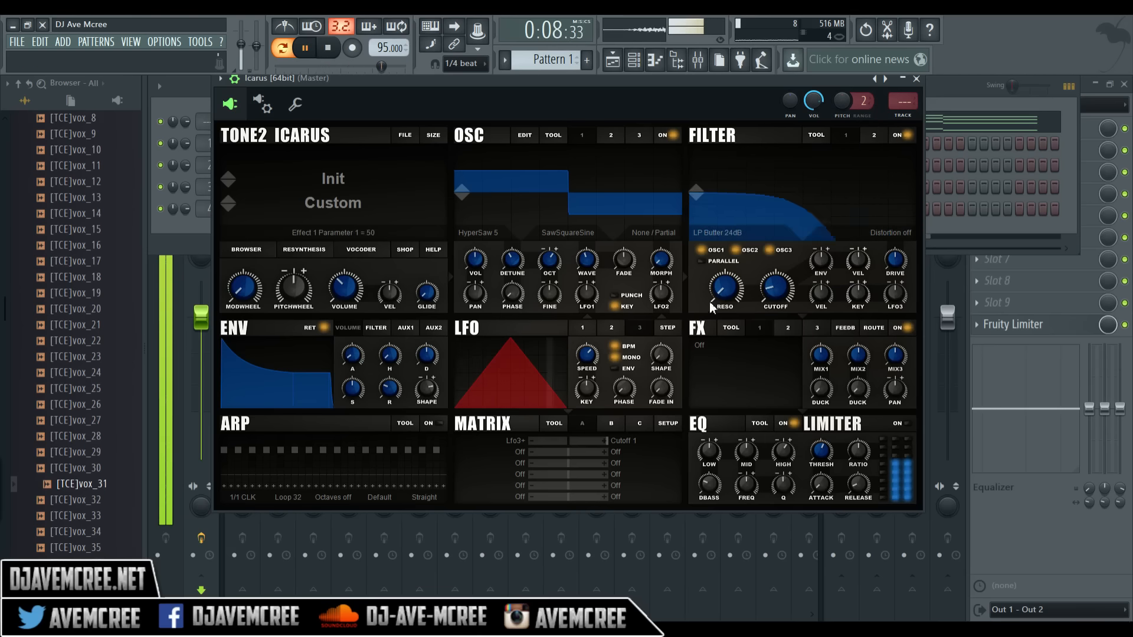
left_click(701, 260)
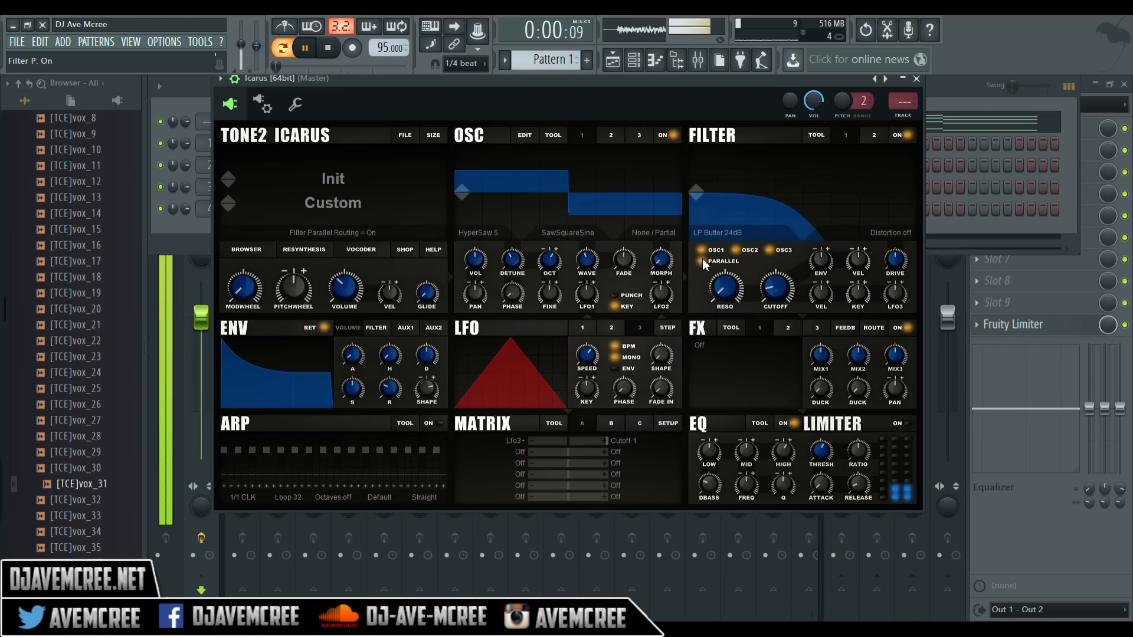
left_click(702, 259)
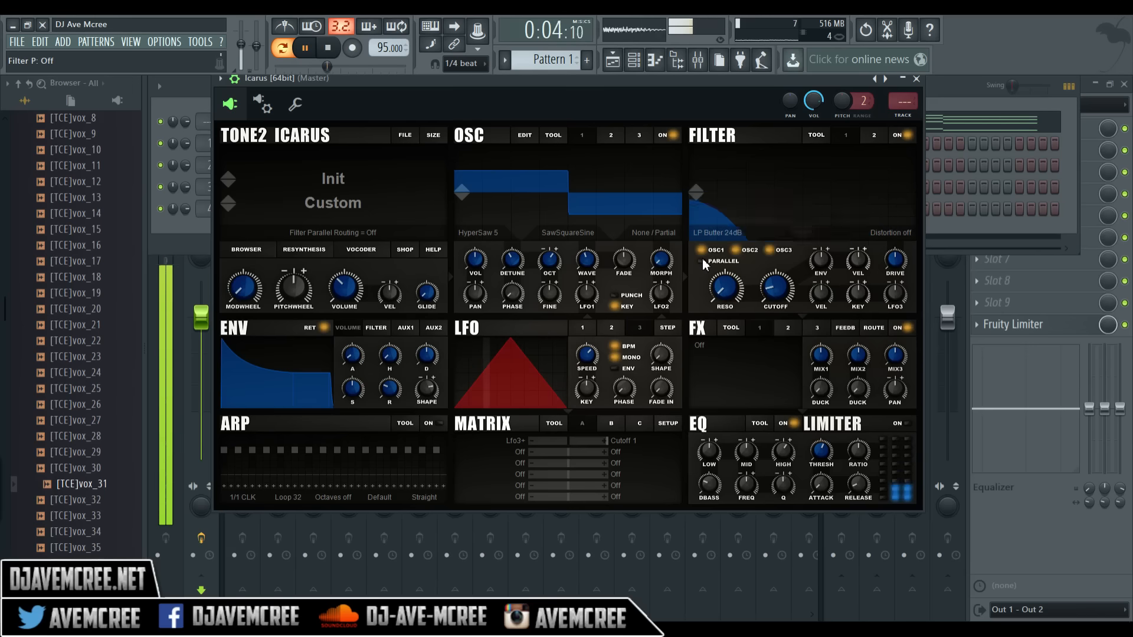
left_click(702, 250)
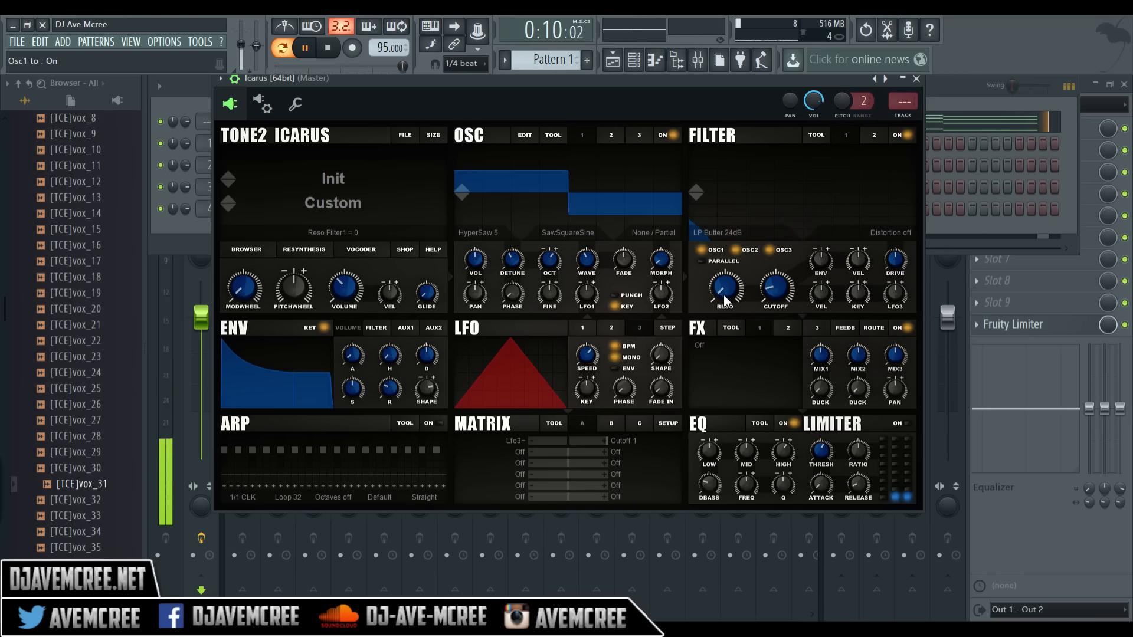
Try the Ripple distortion type on filter 1, sweeping its drive up and back down.
left_click(895, 234)
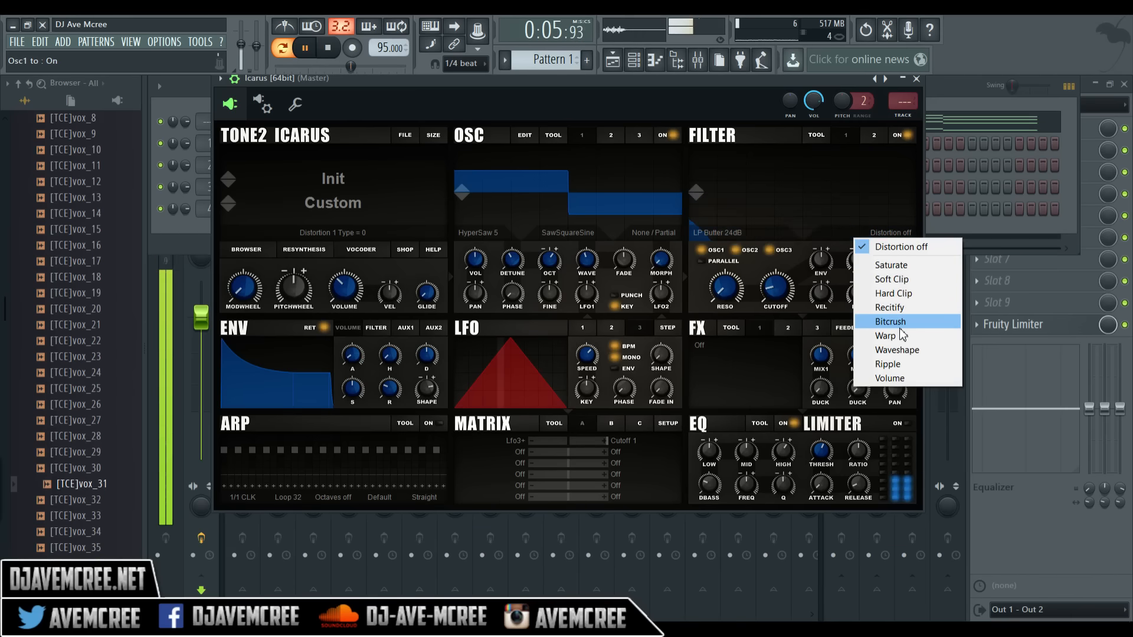
left_click(898, 363)
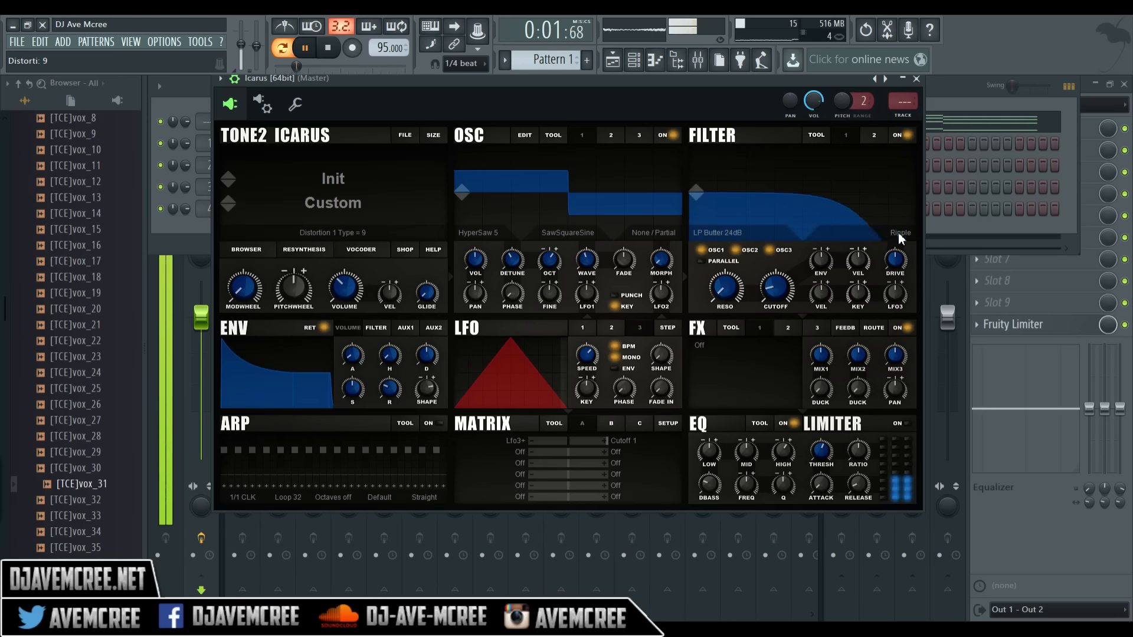
left_click(898, 232)
left_click(841, 256)
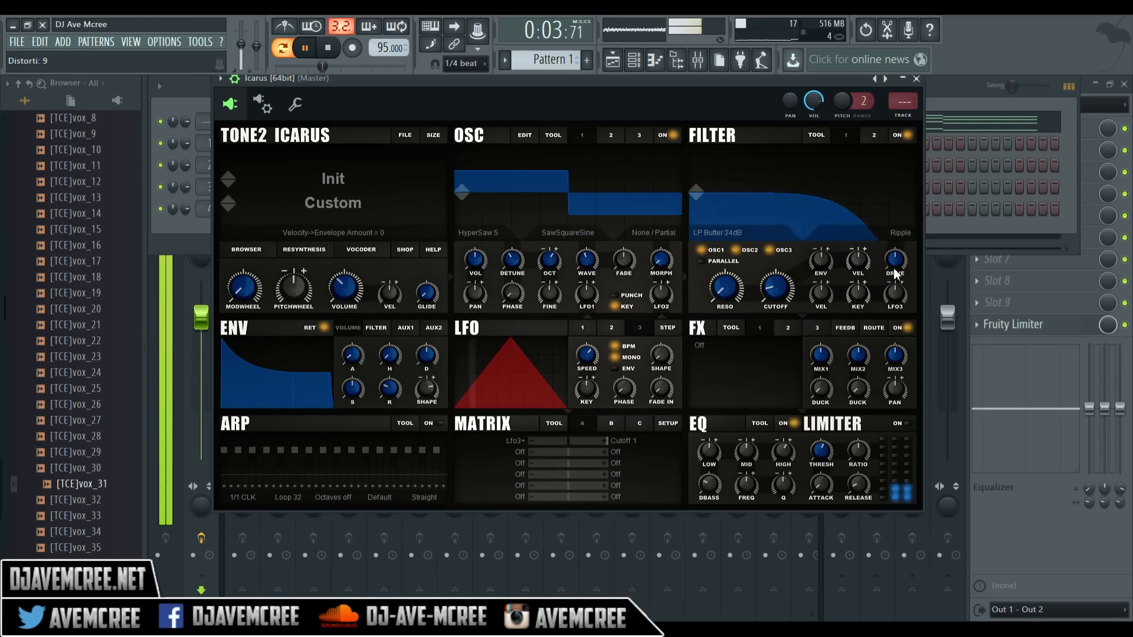
left_click_drag(899, 259, 880, 189)
left_click_drag(872, 141, 904, 278)
Try the Volume distortion type on filter 1, adjusting its drive and returning it to 50.
left_click(900, 233)
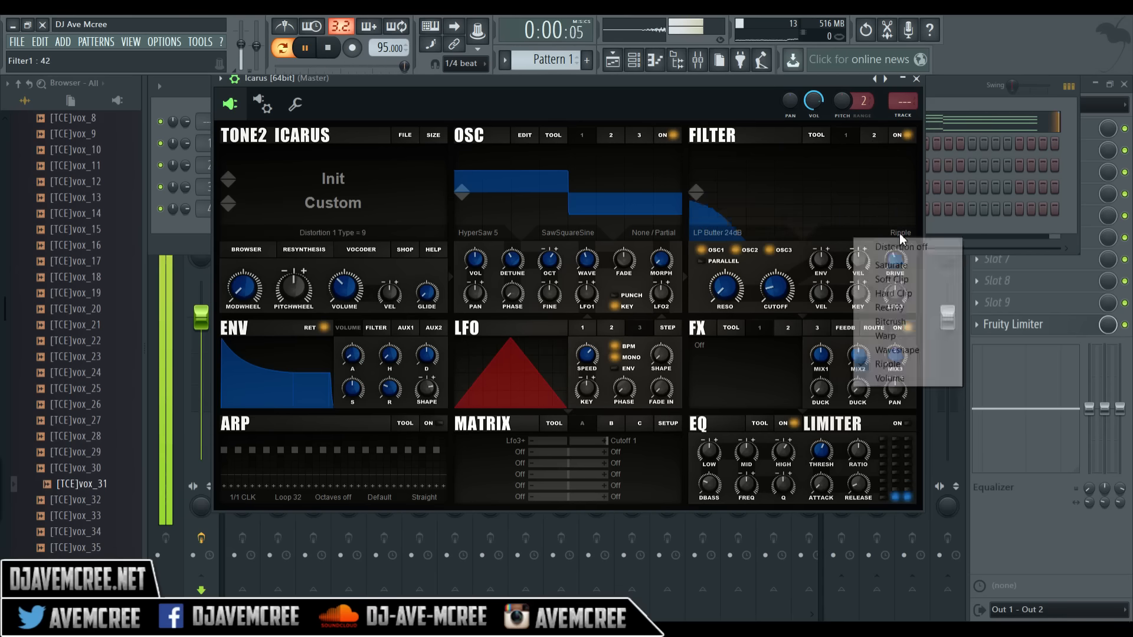
left_click(894, 377)
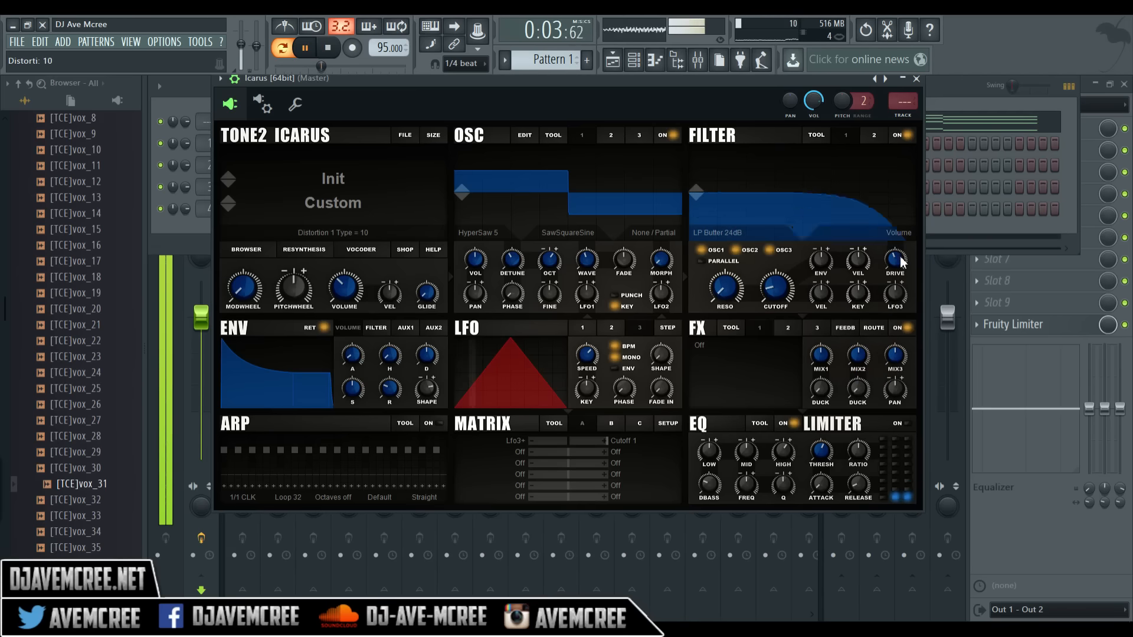
mouse_move(886, 207)
left_mouse_down()
mouse_move(876, 155)
mouse_move(884, 230)
left_mouse_up()
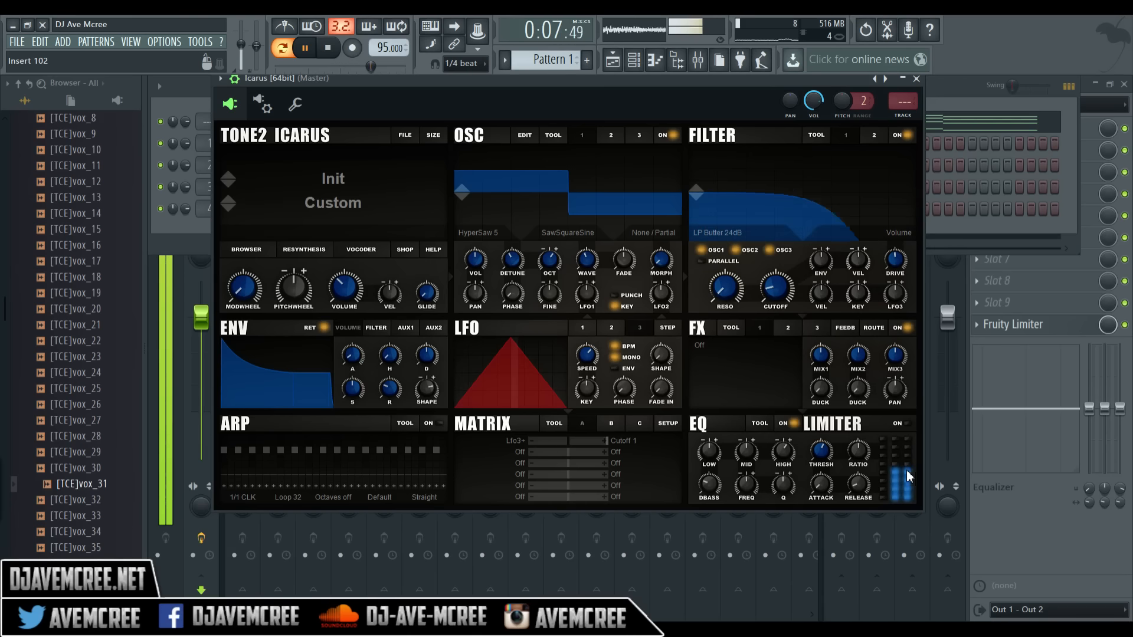
mouse_move(892, 257)
left_mouse_down()
mouse_move(888, 192)
mouse_move(890, 255)
left_mouse_up()
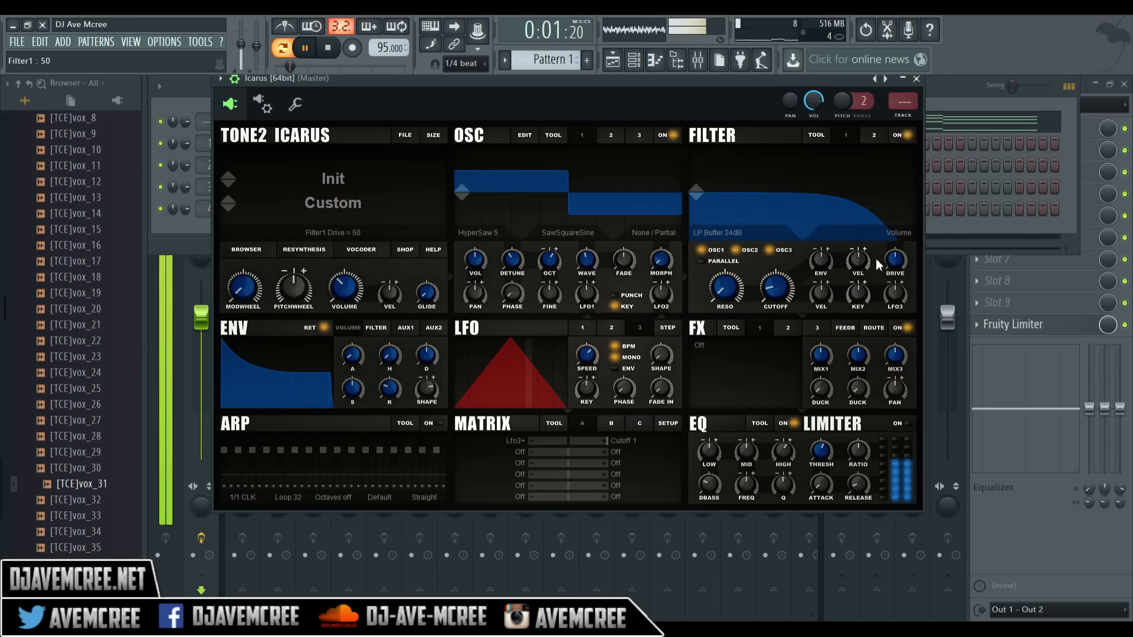
Try the Hard Clip distortion type on filter 1 with its drive raised to 100.
left_click(898, 232)
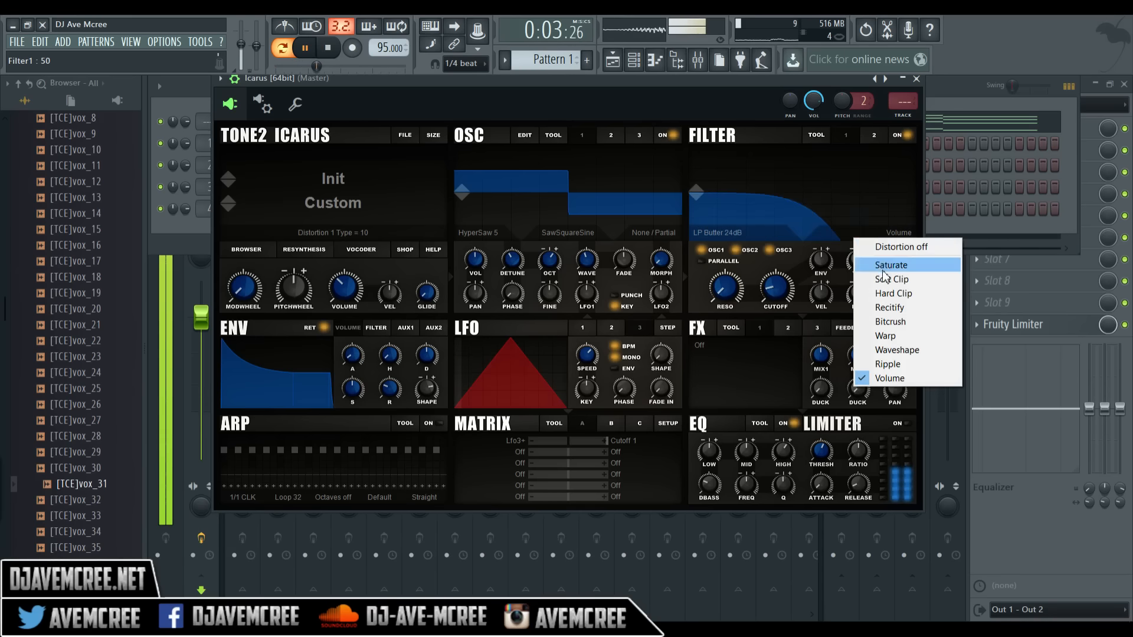
left_click(890, 293)
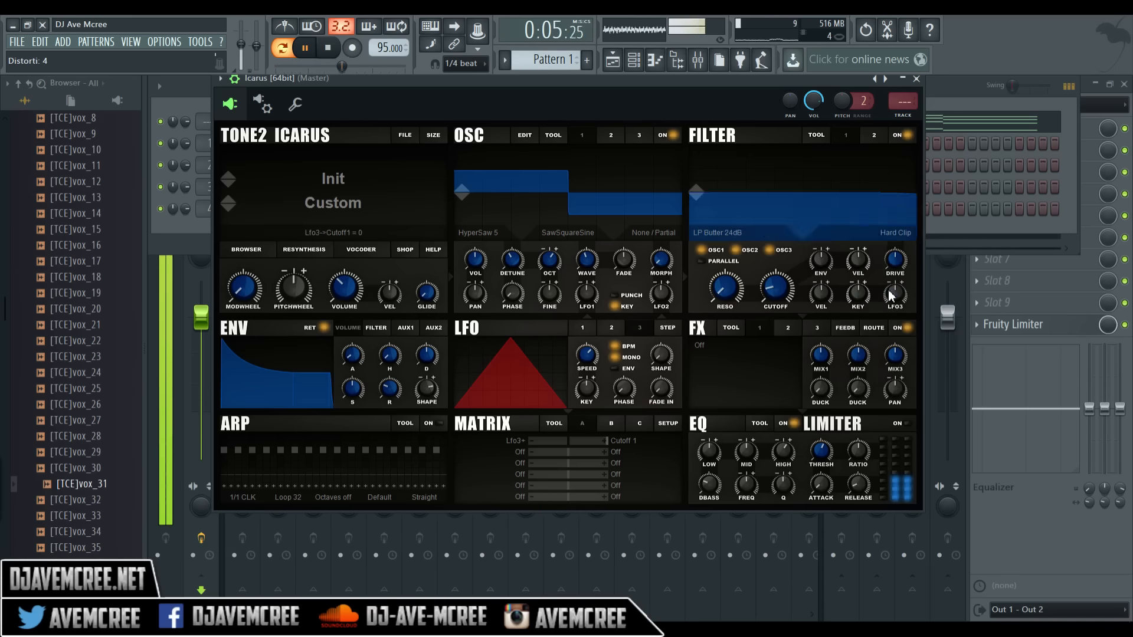
left_click_drag(890, 270, 874, 172)
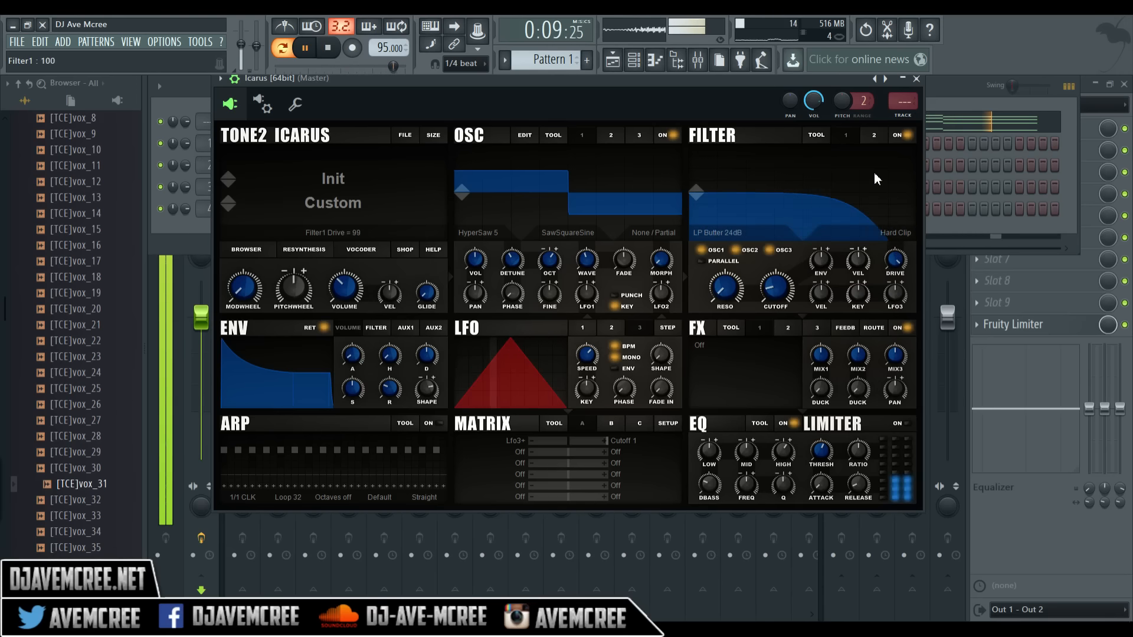
Set filter 1's distortion type to Rectify and reduce its drive.
left_click(888, 232)
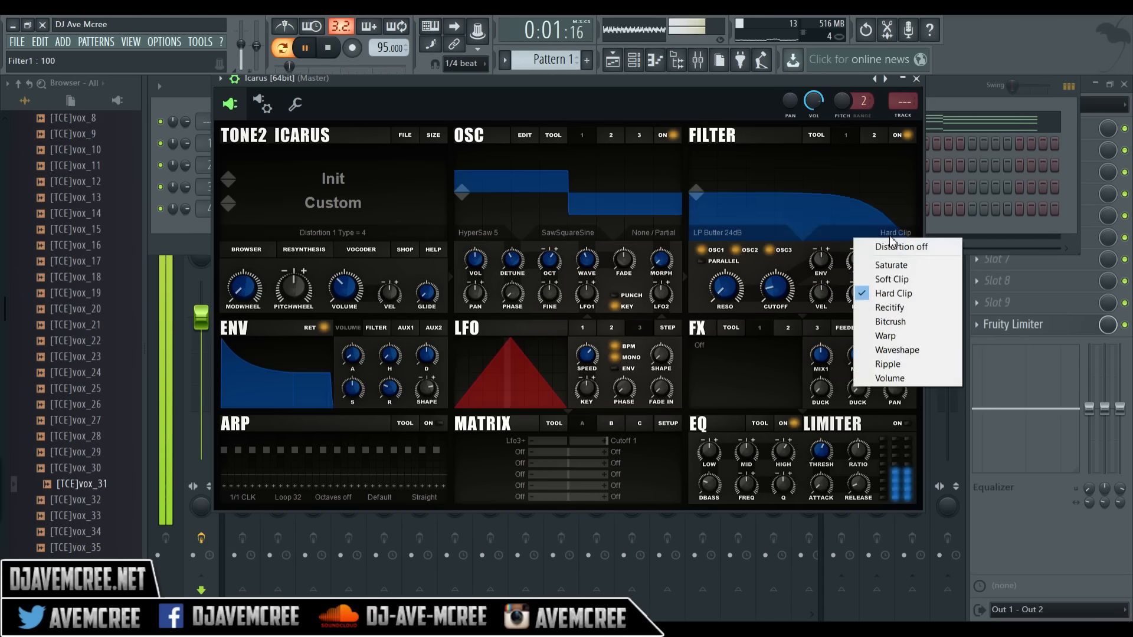
left_click(889, 307)
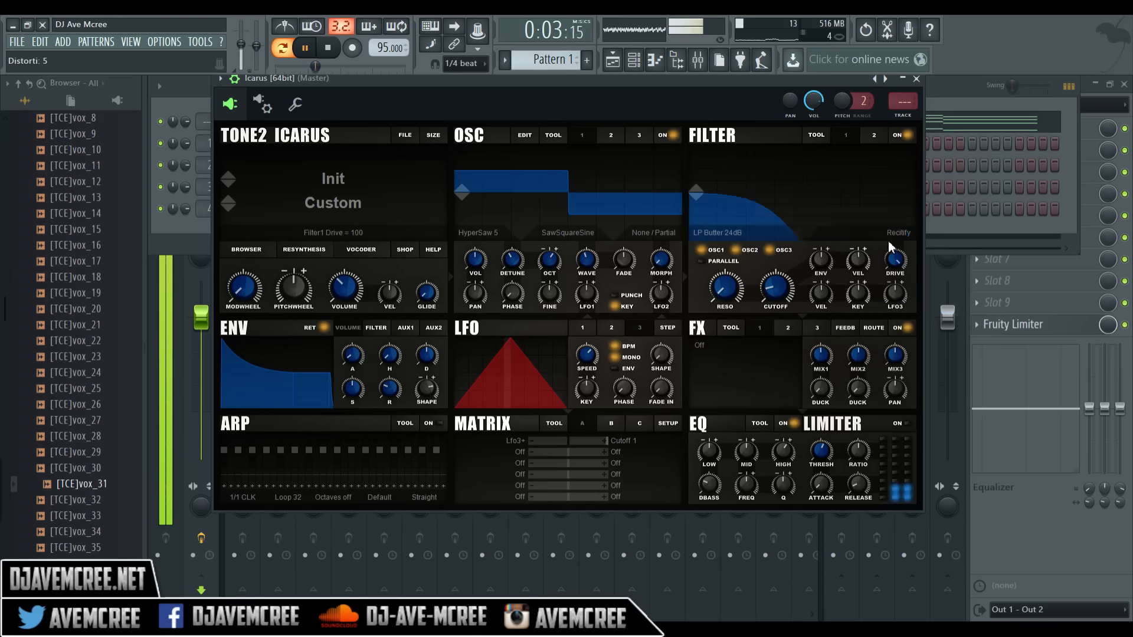
mouse_move(895, 259)
left_mouse_down()
mouse_move(897, 310)
mouse_move(892, 277)
left_mouse_up()
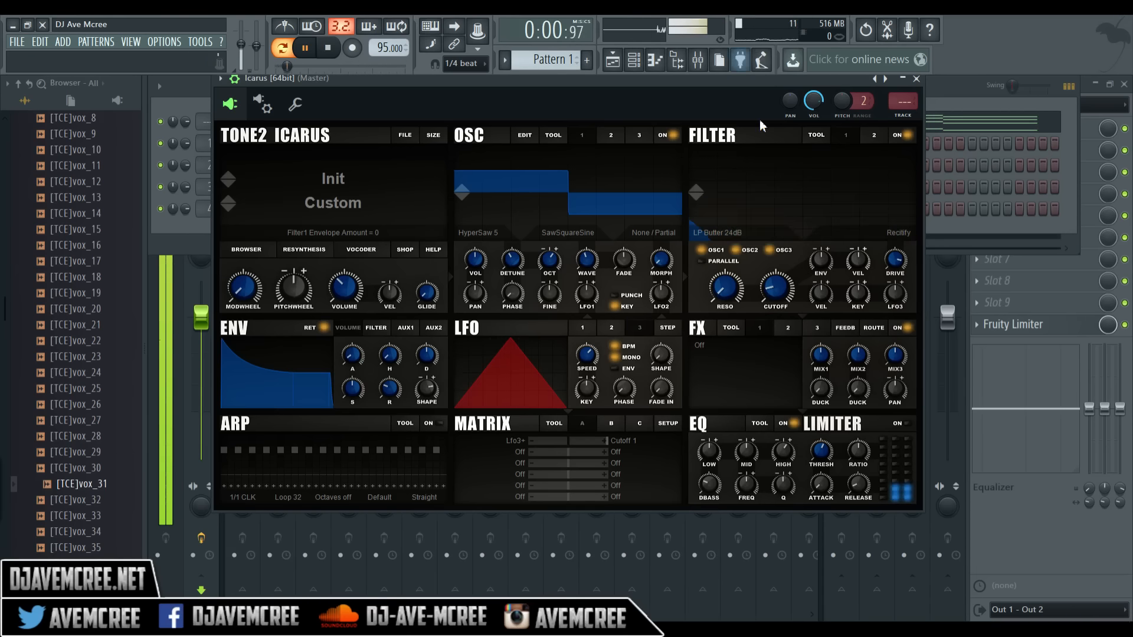
Load Reverb Medium into effect slot 1, adjust its mix, and set its damping to 53%.
left_click(703, 345)
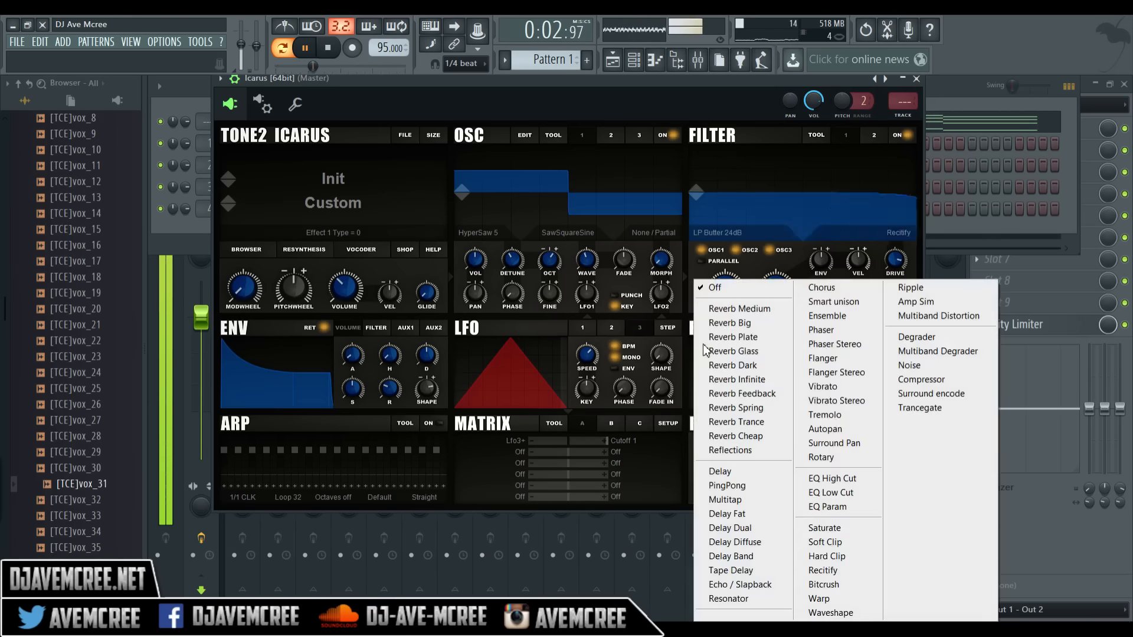
left_click(755, 310)
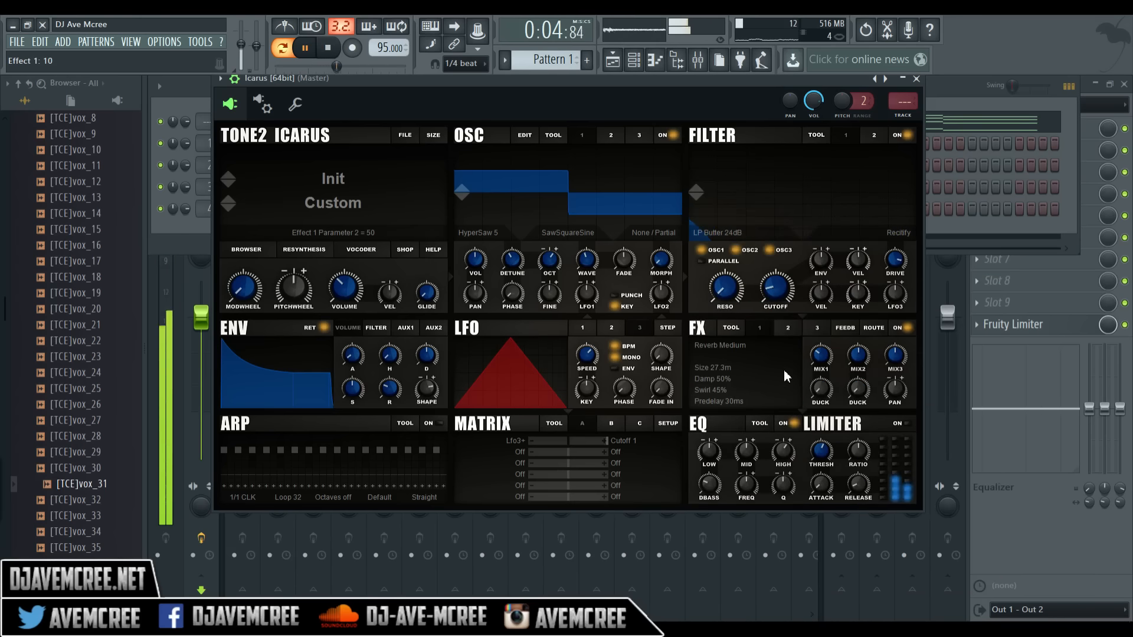
left_click_drag(815, 293, 819, 366)
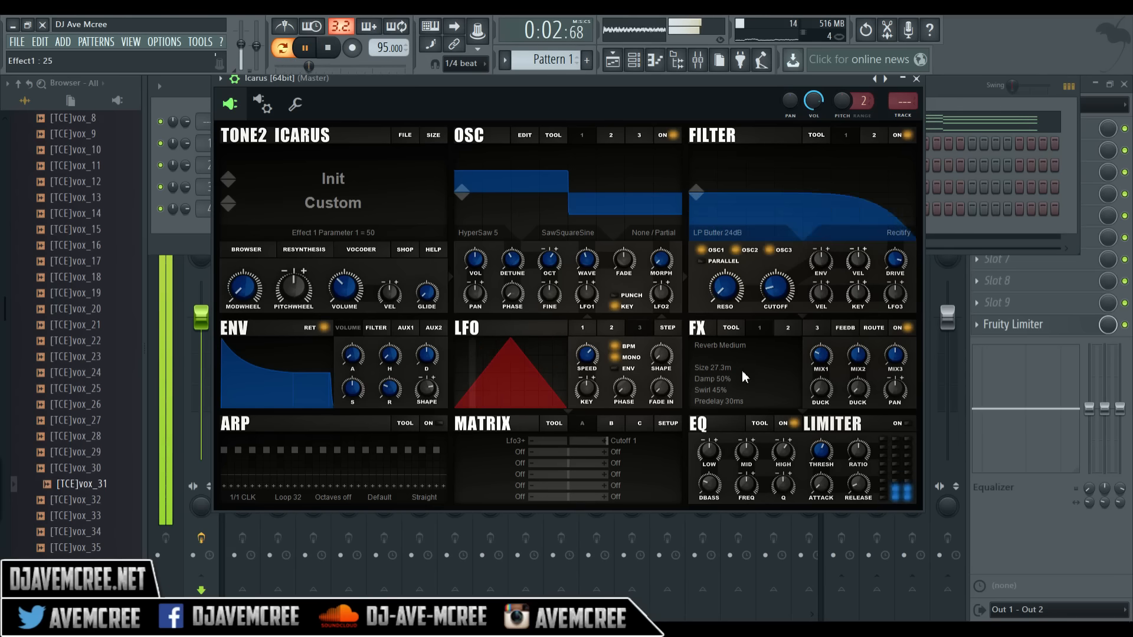
mouse_move(726, 380)
left_mouse_down()
mouse_move(723, 262)
mouse_move(723, 372)
left_mouse_up()
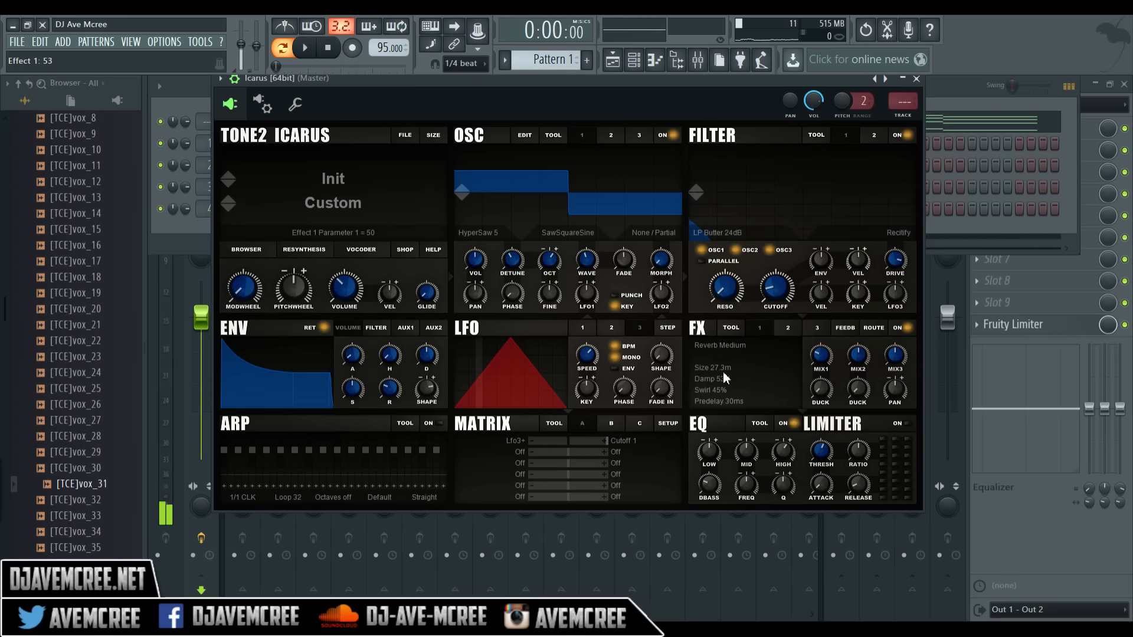
Audition the reverb tail by starting and stopping playback, and raise the reverb size to 100 m.
key("space")
key("space")
key("space")
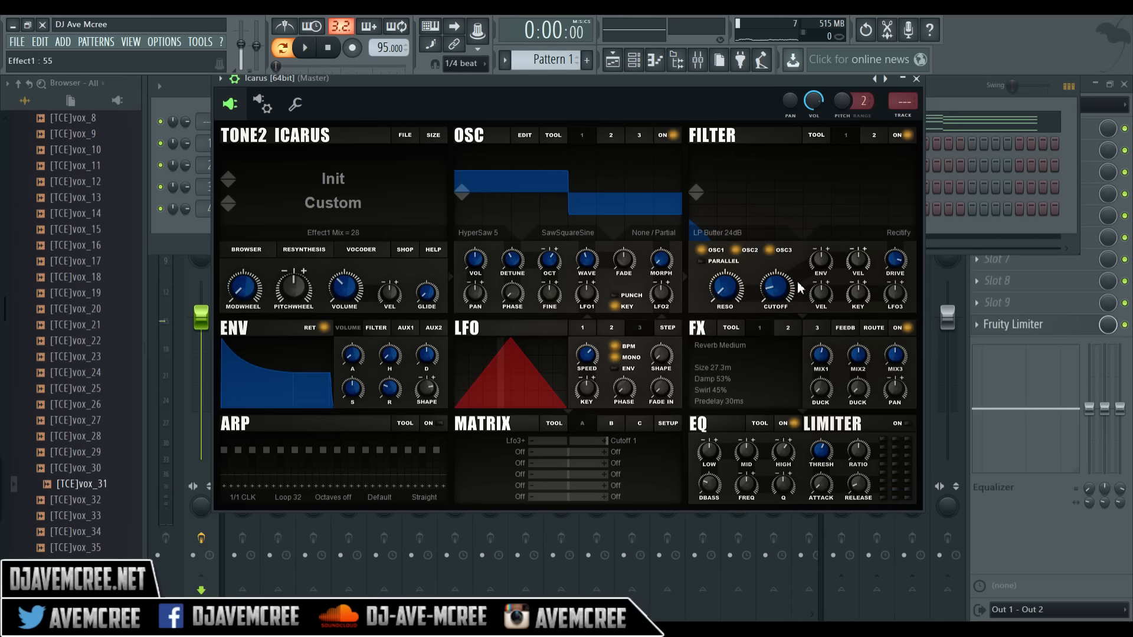
key("space")
key("space")
left_click_drag(786, 192, 792, 297)
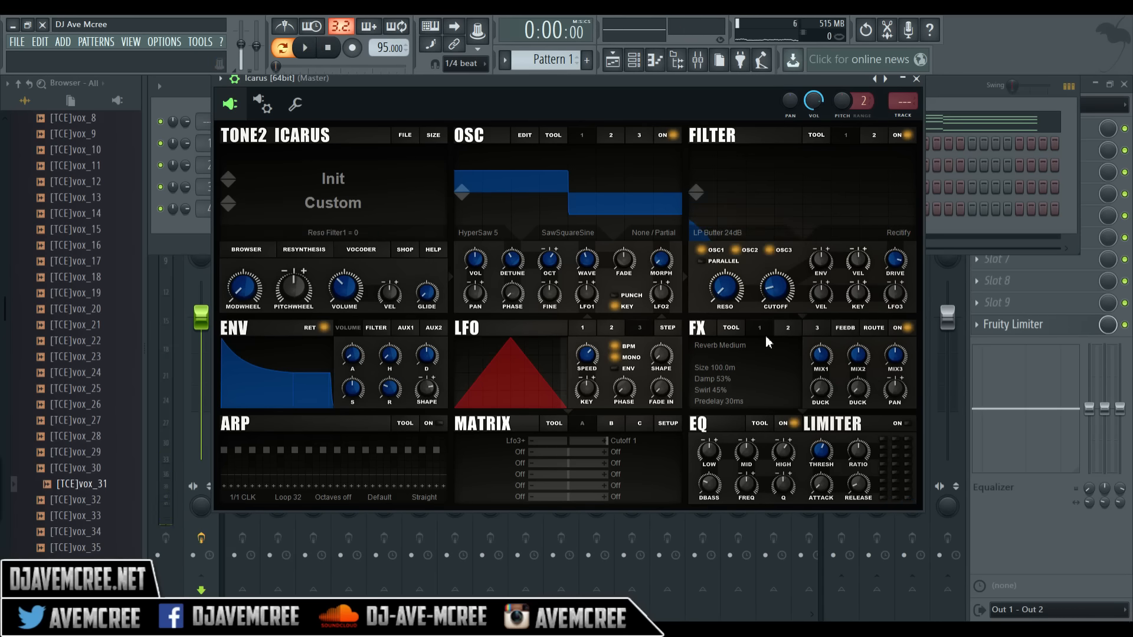
Look at the effects' feedback settings, try the Horror Mover effect template, and audition it.
left_click(859, 328)
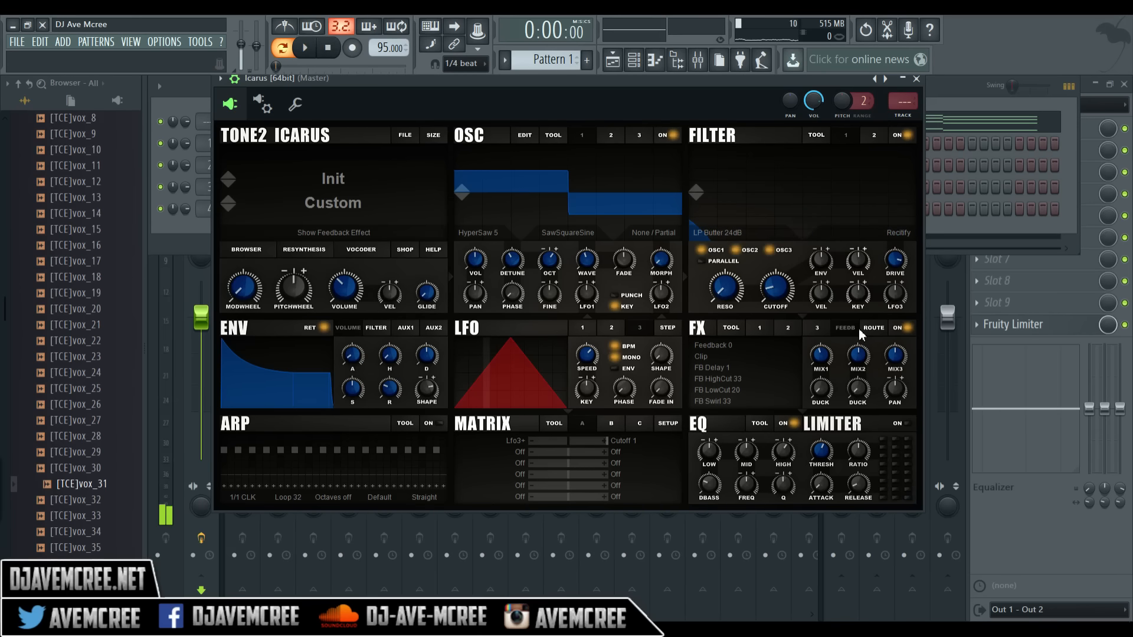
left_click(761, 327)
left_click(736, 328)
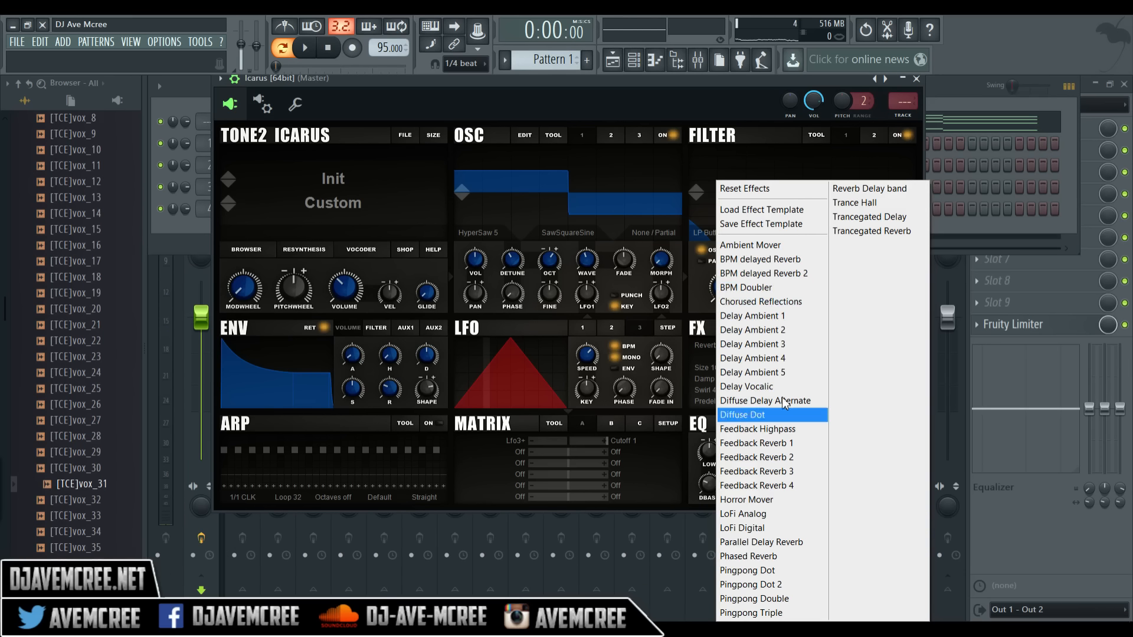
left_click(785, 502)
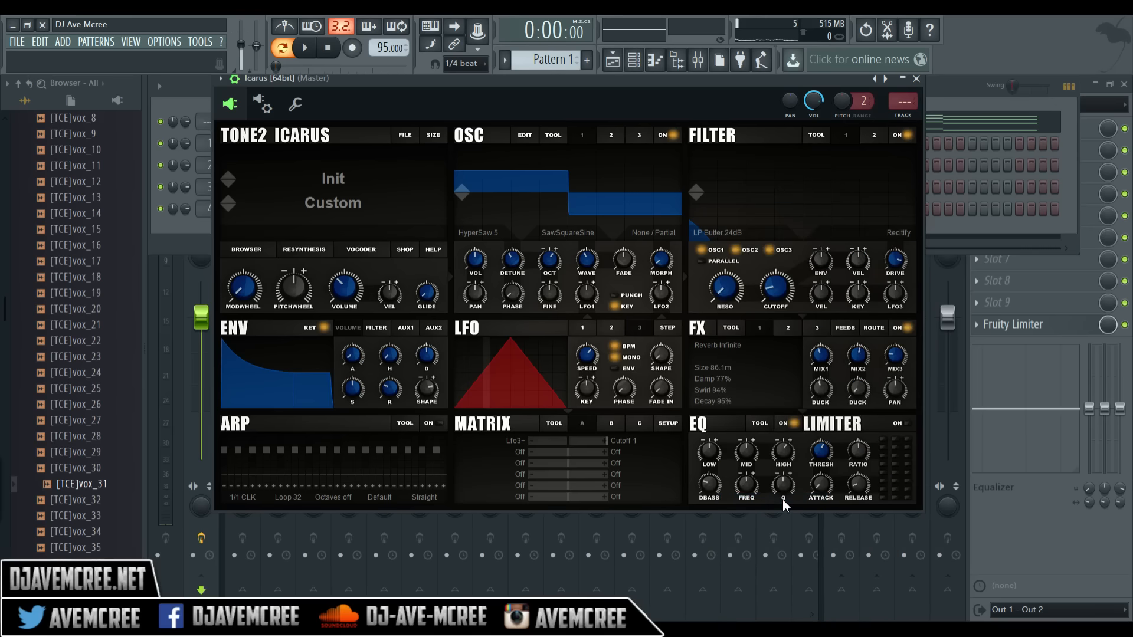
key("space")
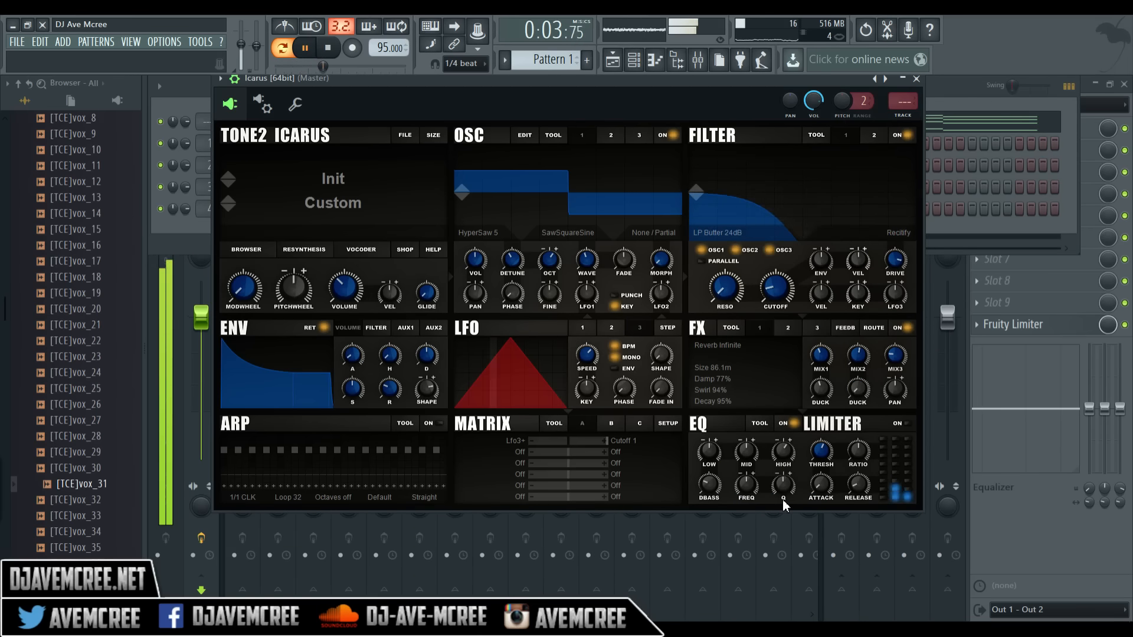
key("space")
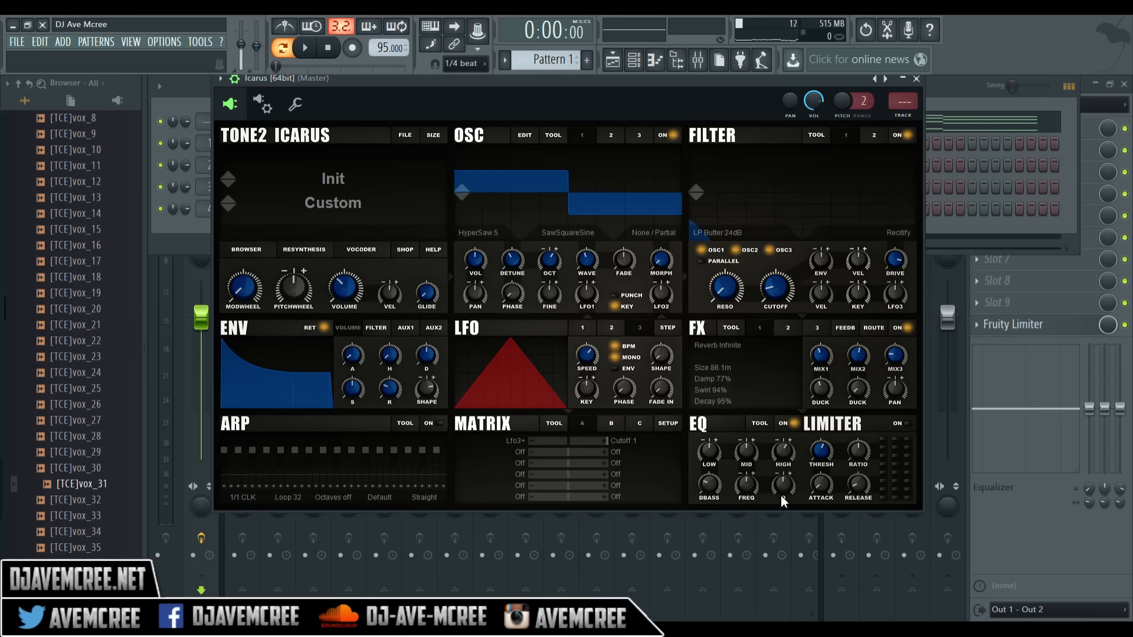
Load the Feedback Reverb 1 effect template, audition it, and adjust the project's main volume.
left_click(731, 328)
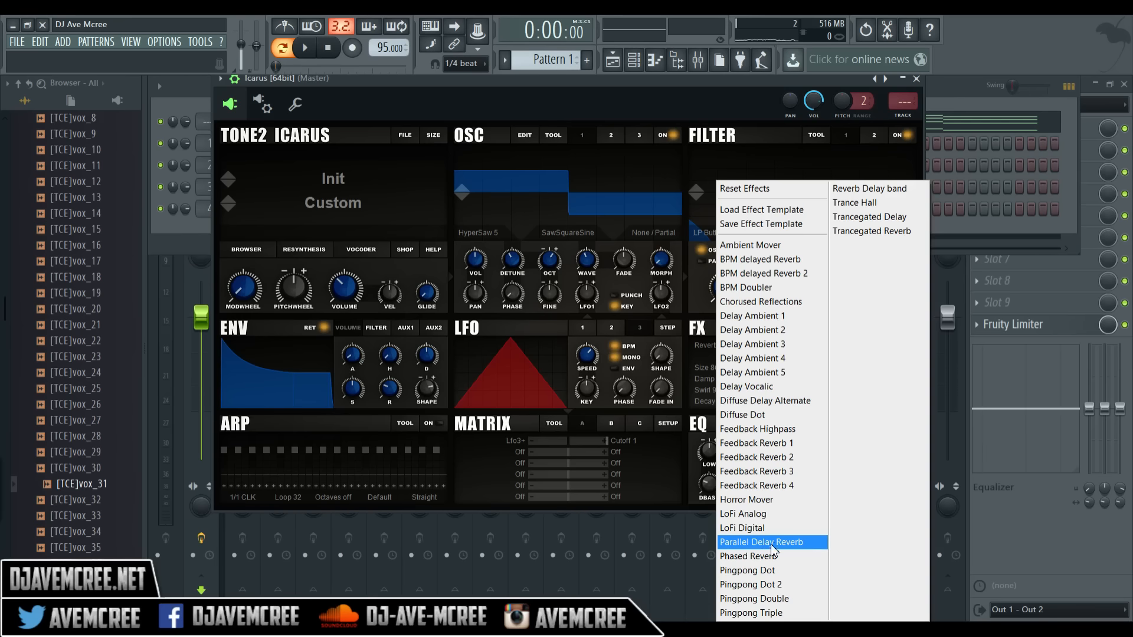
left_click(771, 443)
key("space")
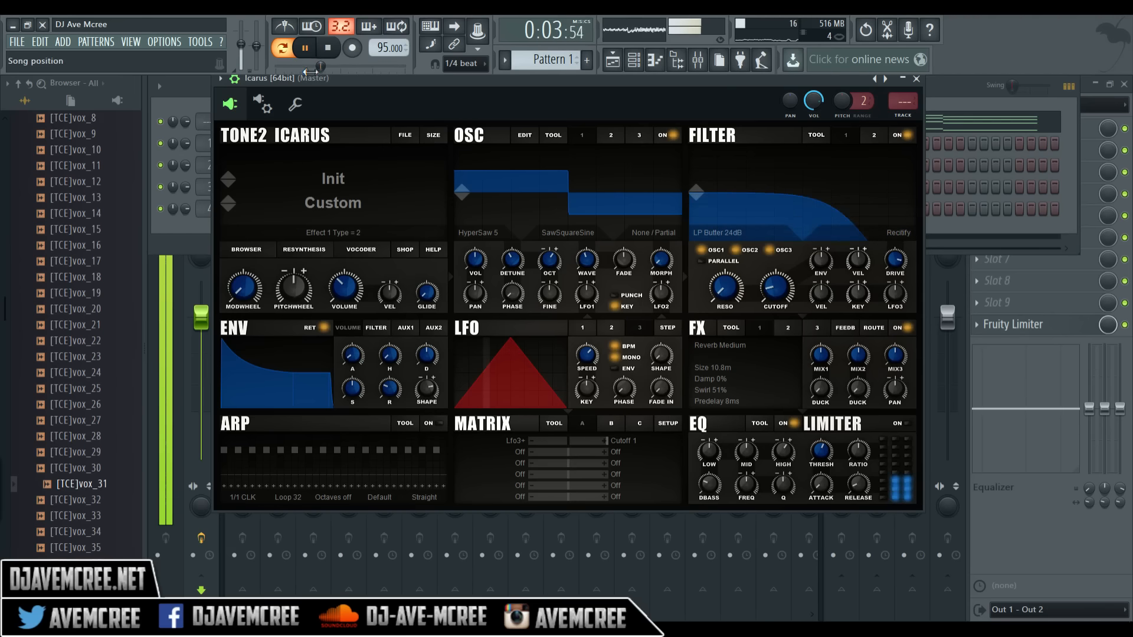
left_click_drag(247, 52, 246, 42)
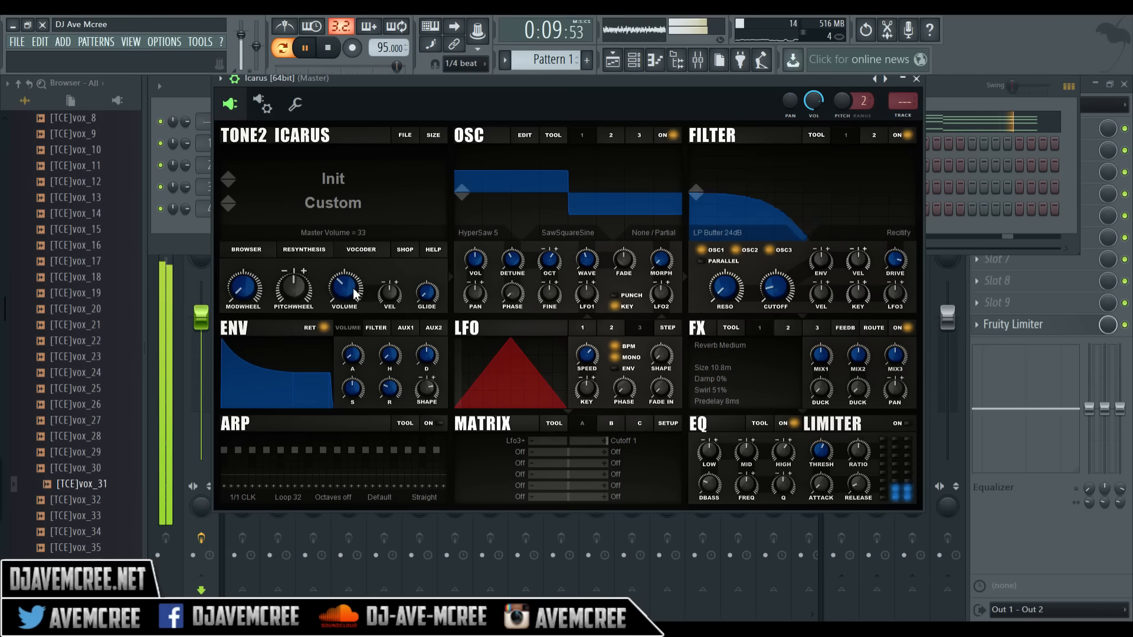
key("space")
Change effect slot 1 to Delay, start playback, and show the effects' feedback settings.
left_click(732, 354)
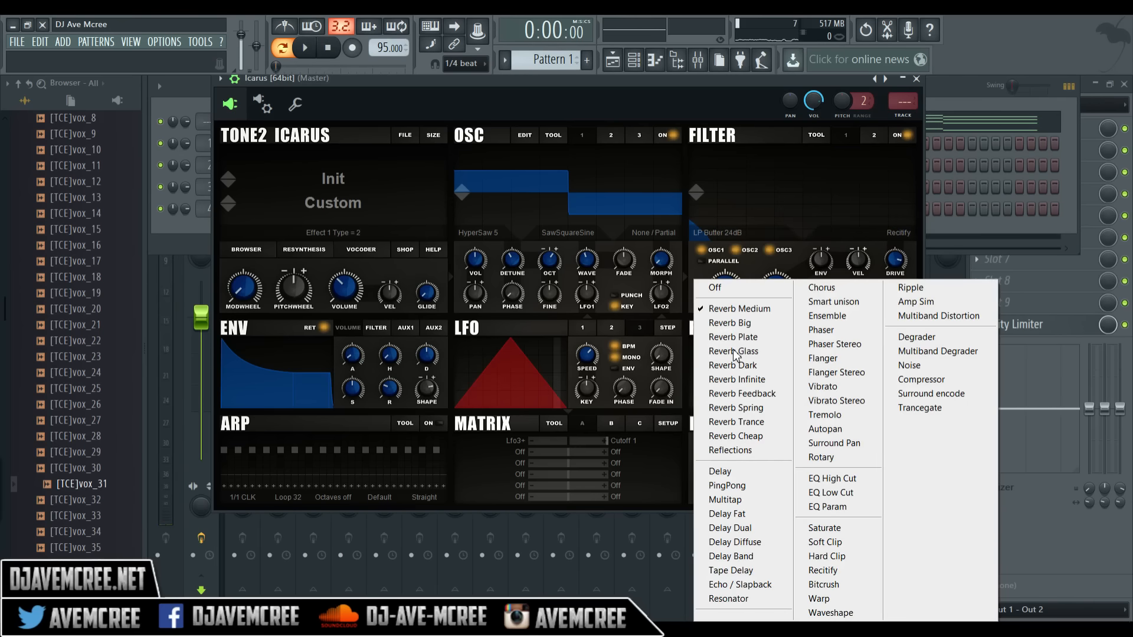
left_click(774, 483)
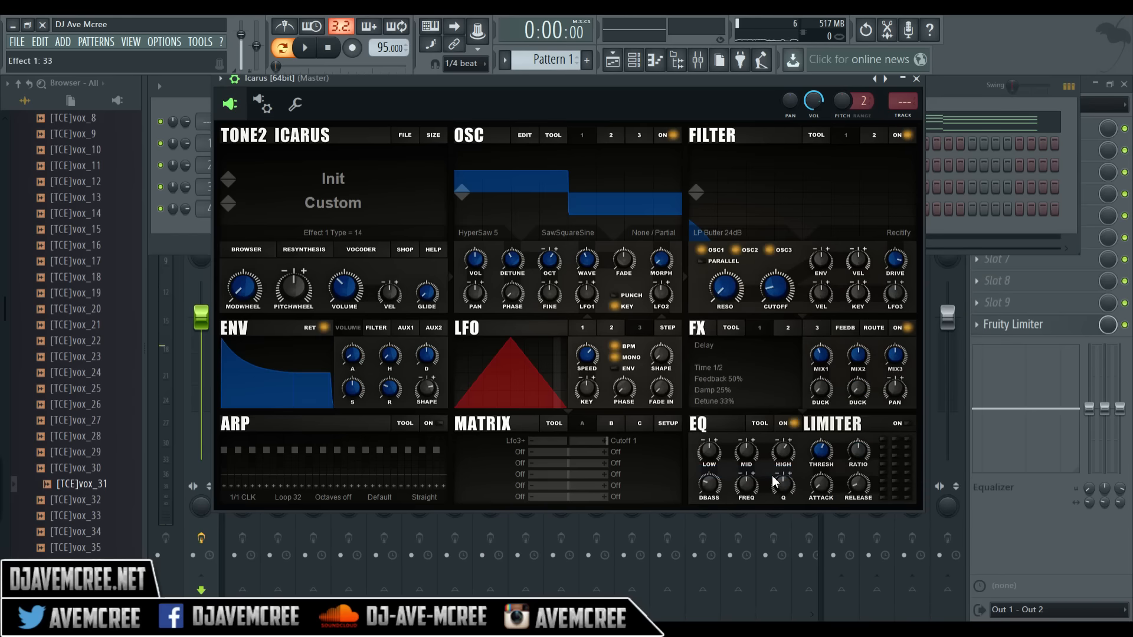
key("space")
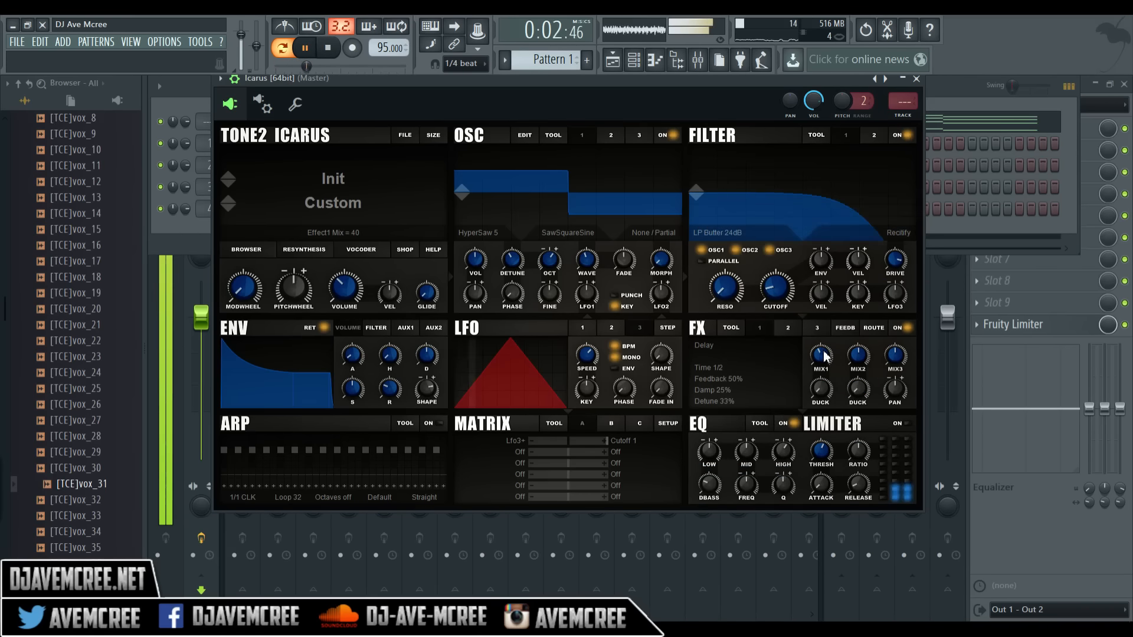
left_click(852, 329)
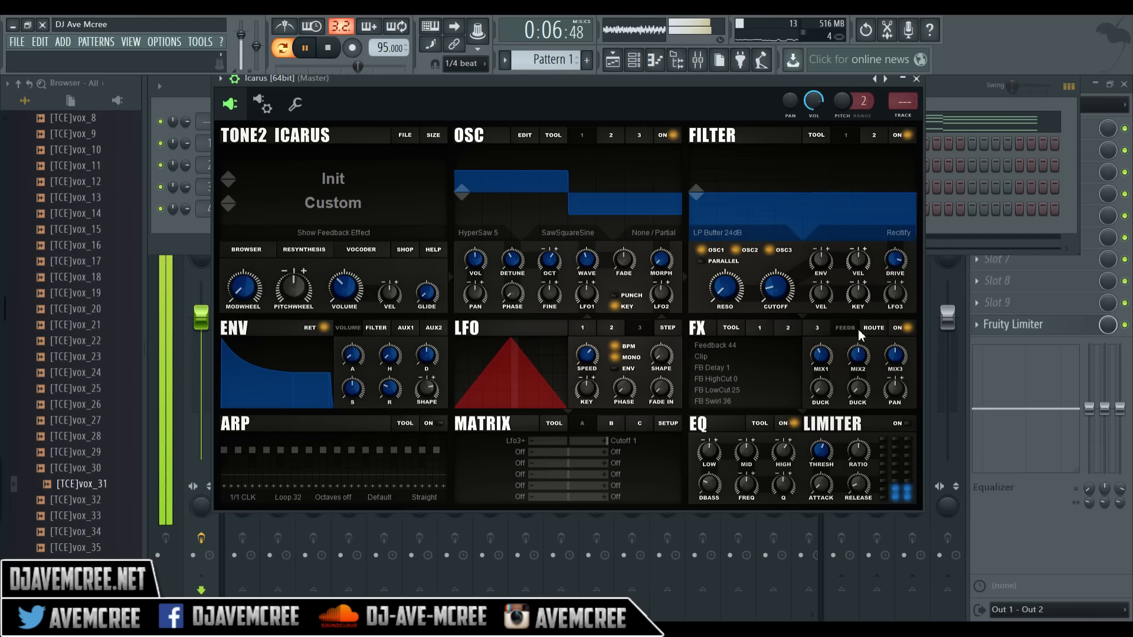
Show the effect routing settings, stop playback, and look through the available routing orders for the three effects without changing the routing.
left_click(865, 328)
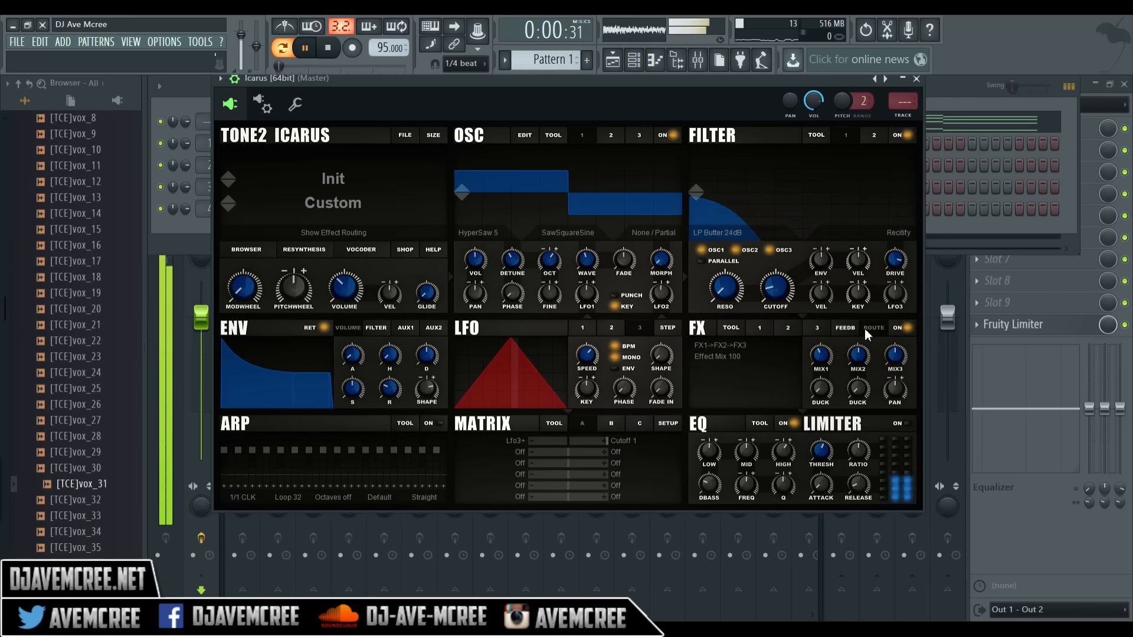
left_click(743, 346)
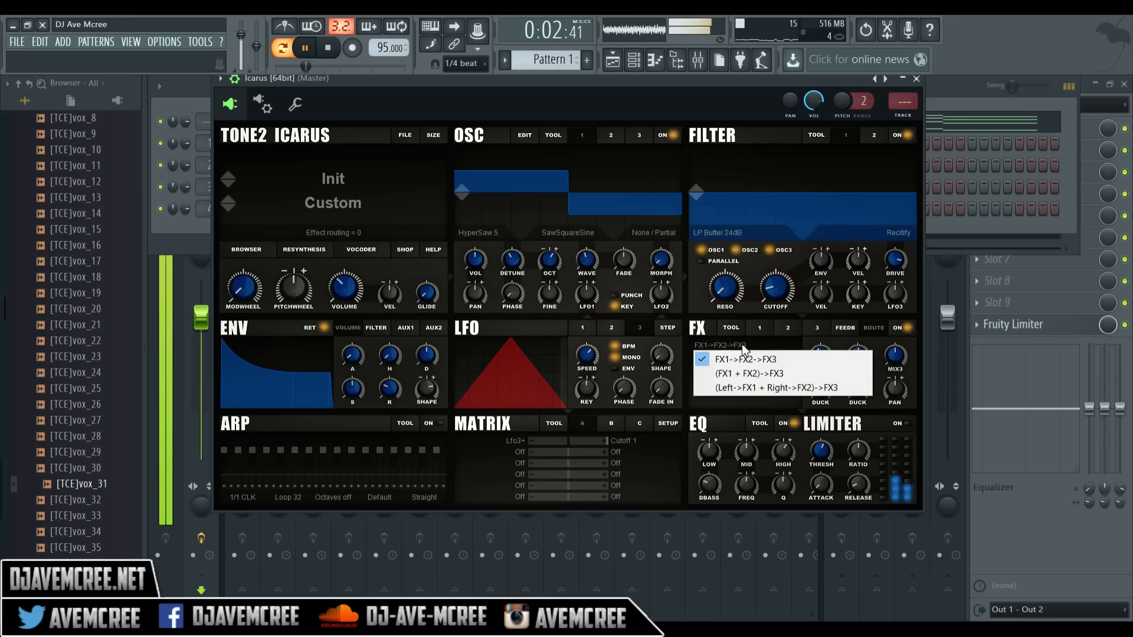
key("space")
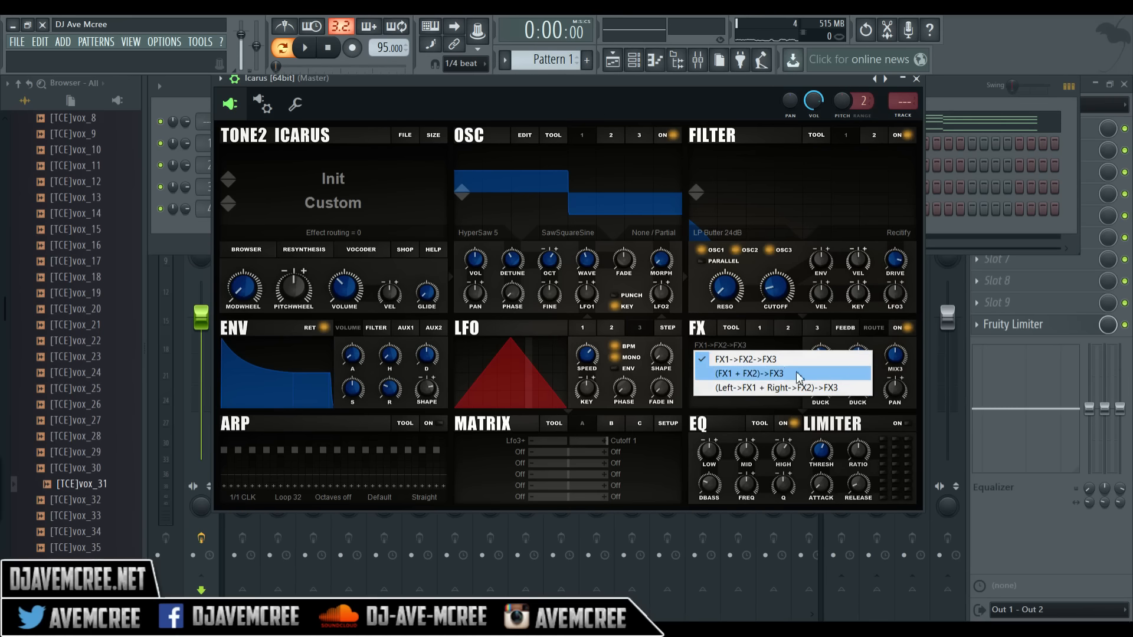
left_click(847, 348)
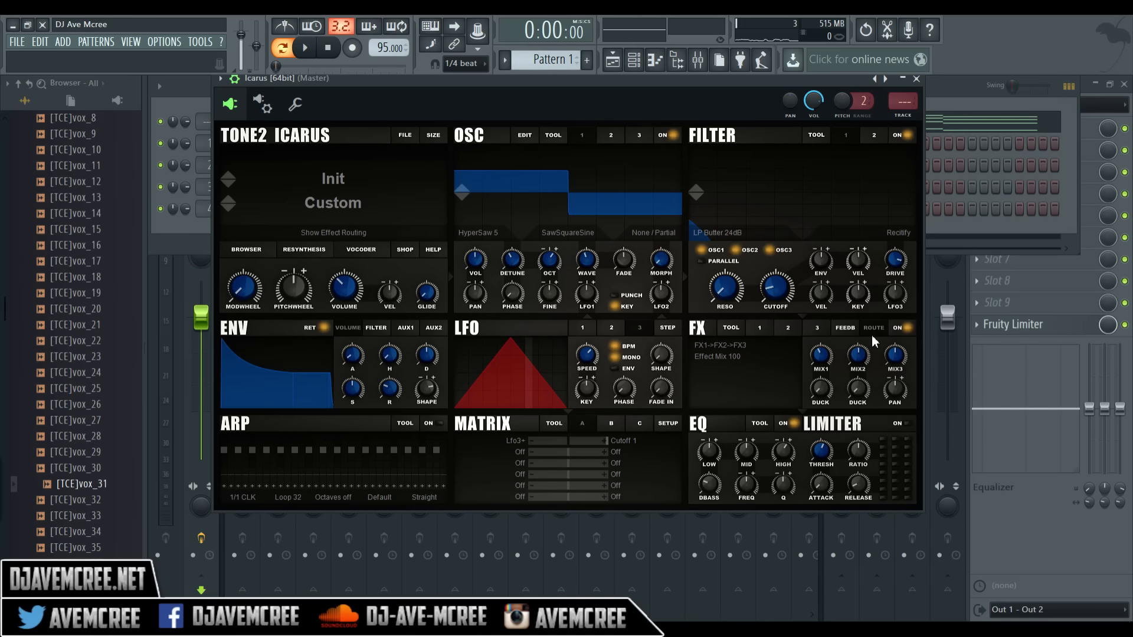
Set effect 1's duck amount to 100 and its mix to 37, auditioning the patch by starting and stopping playback.
key("space")
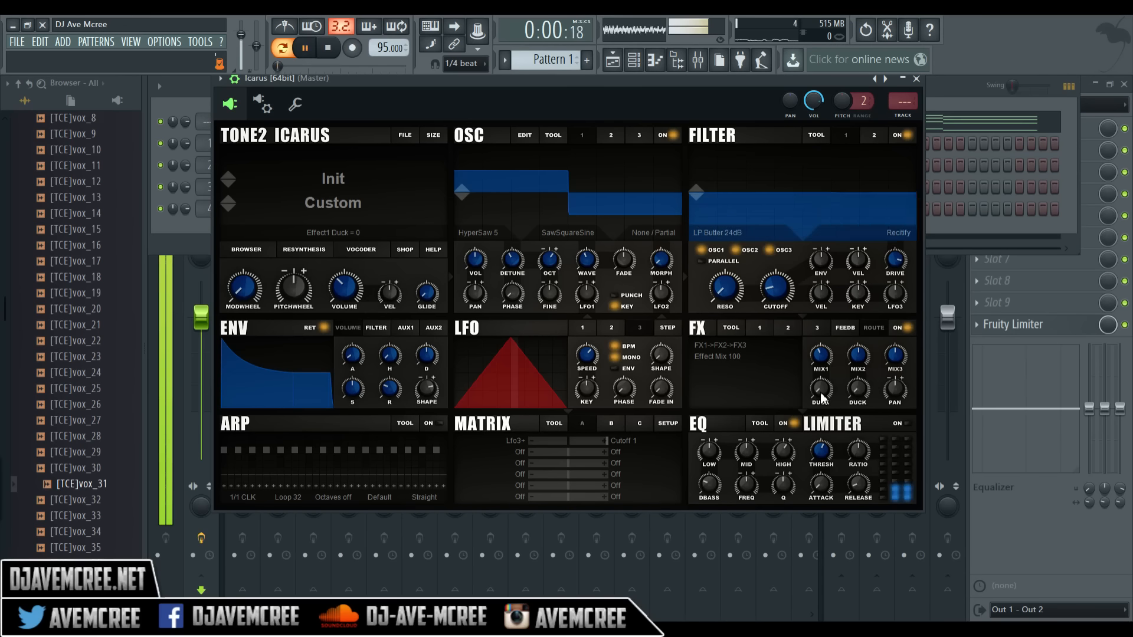
left_click_drag(821, 393, 794, 220)
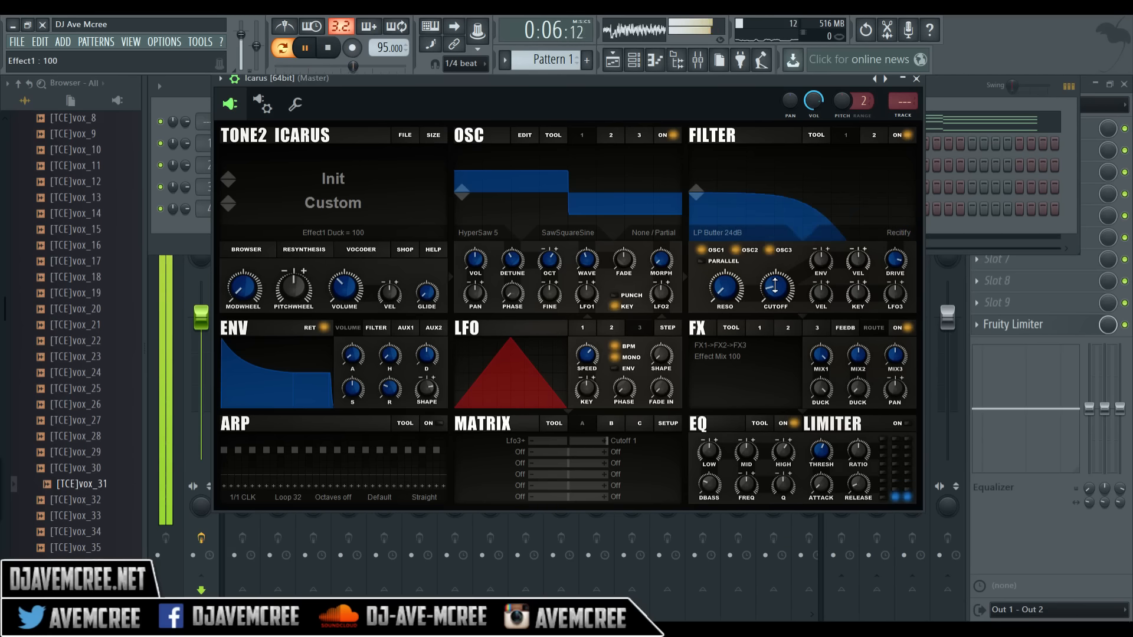
left_click_drag(819, 356, 819, 453)
key("space")
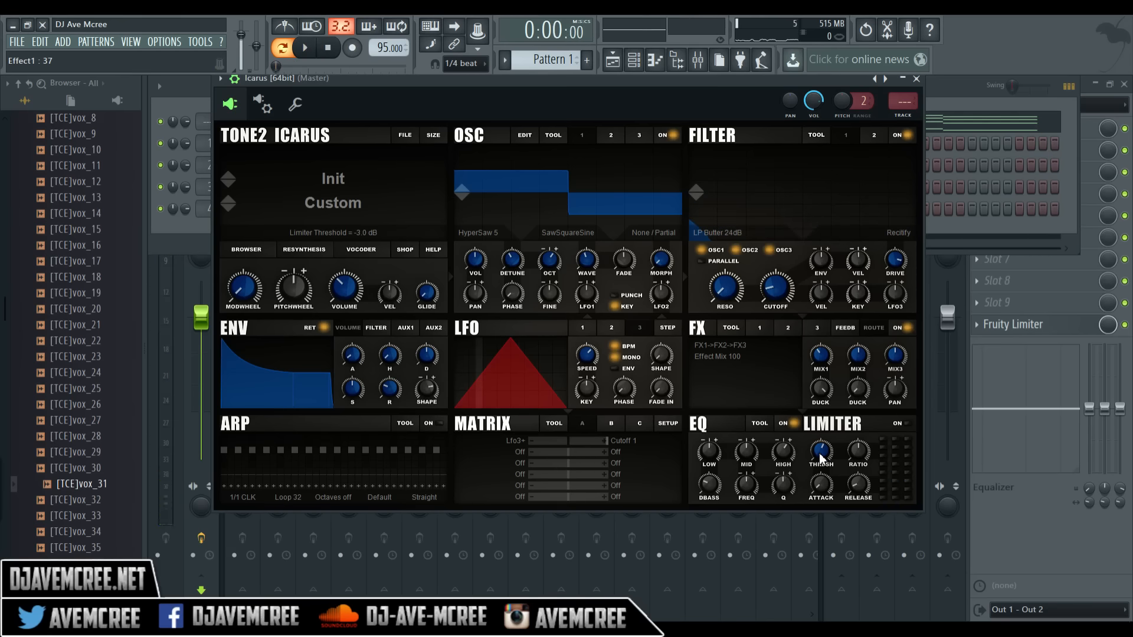
key("space")
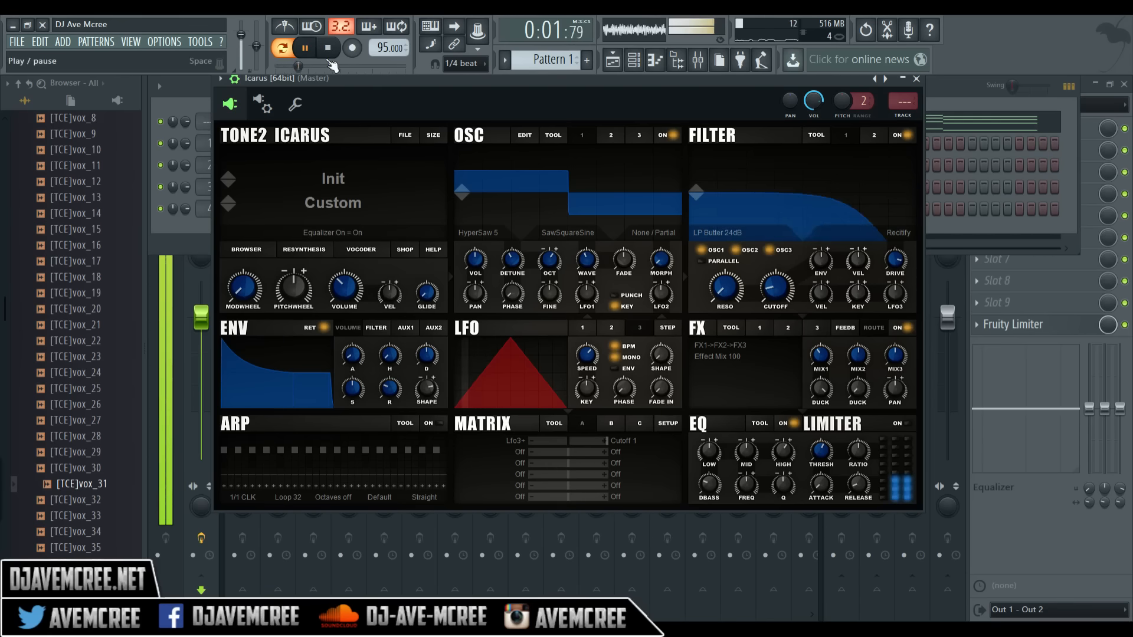